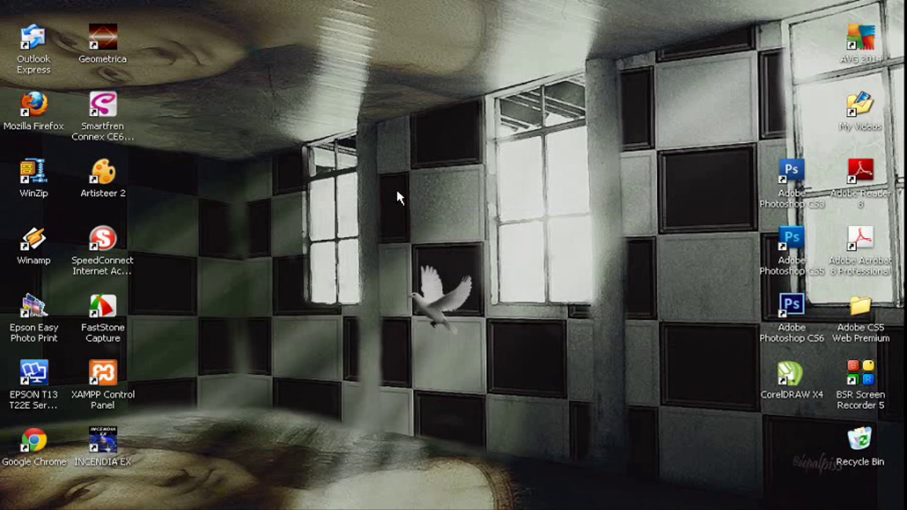
# Refresh the desktop from its right-click menu.
pyautogui.rightClick(369, 185)
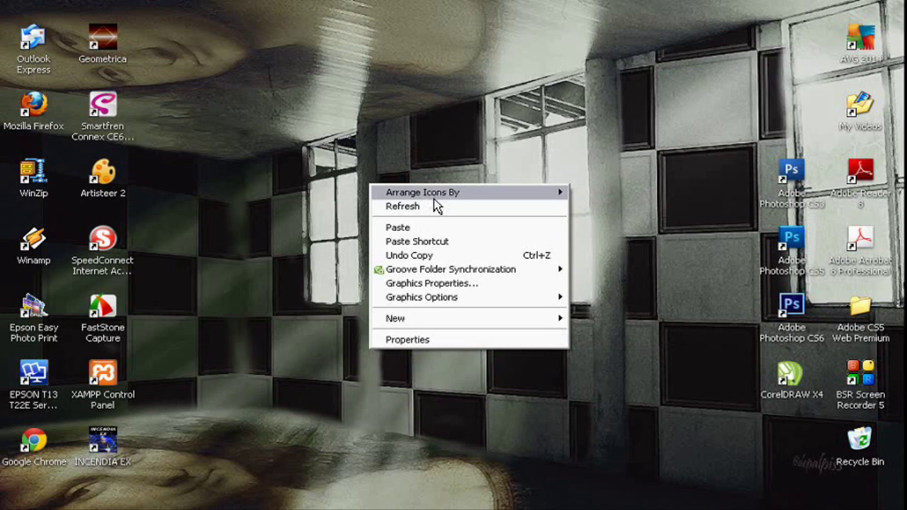
pyautogui.click(464, 205)
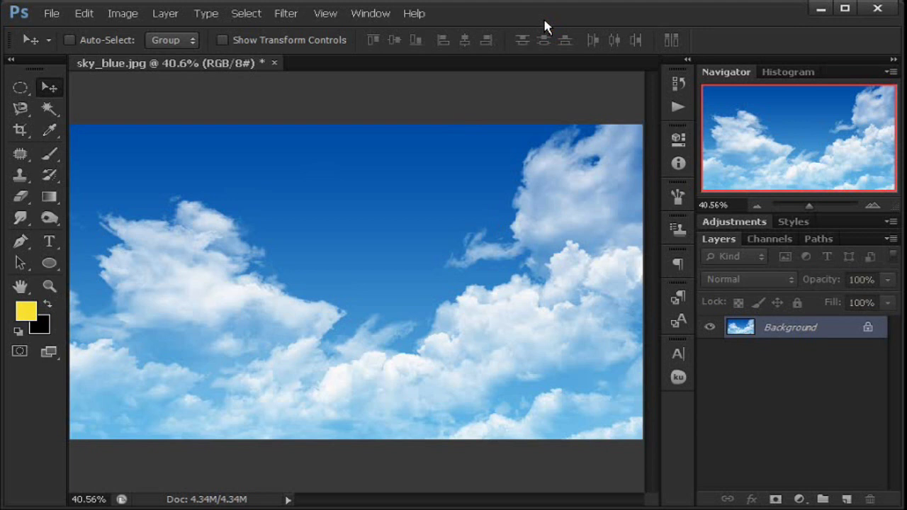
# Create a new 1400 × 1400 px document with a transparent background.
pyautogui.click(52, 13)
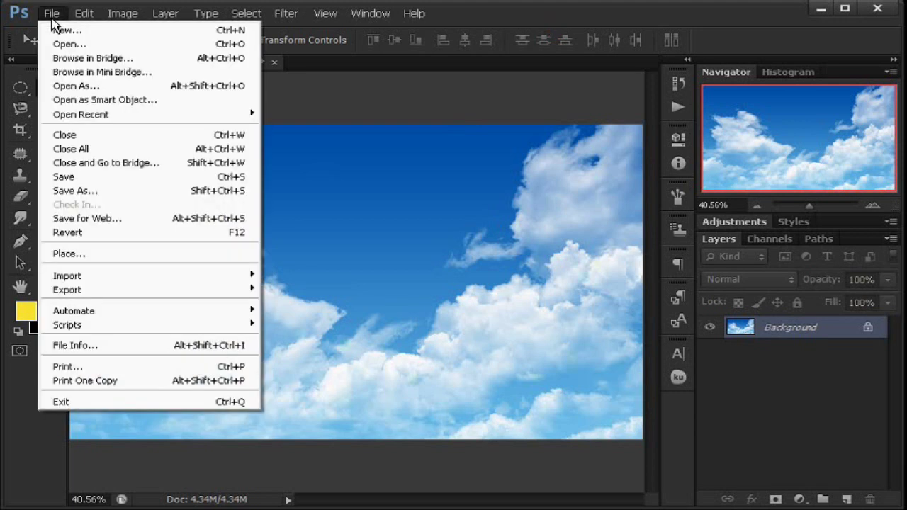
pyautogui.click(107, 32)
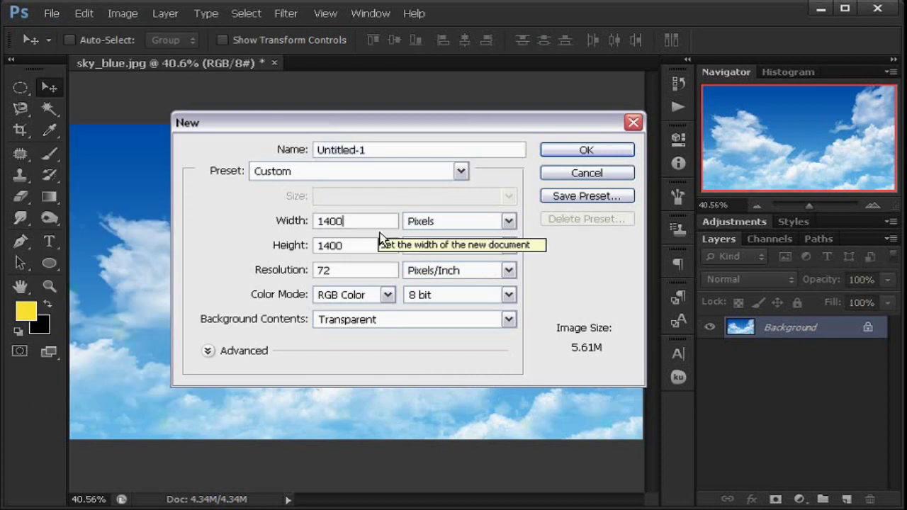
pyautogui.click(369, 245)
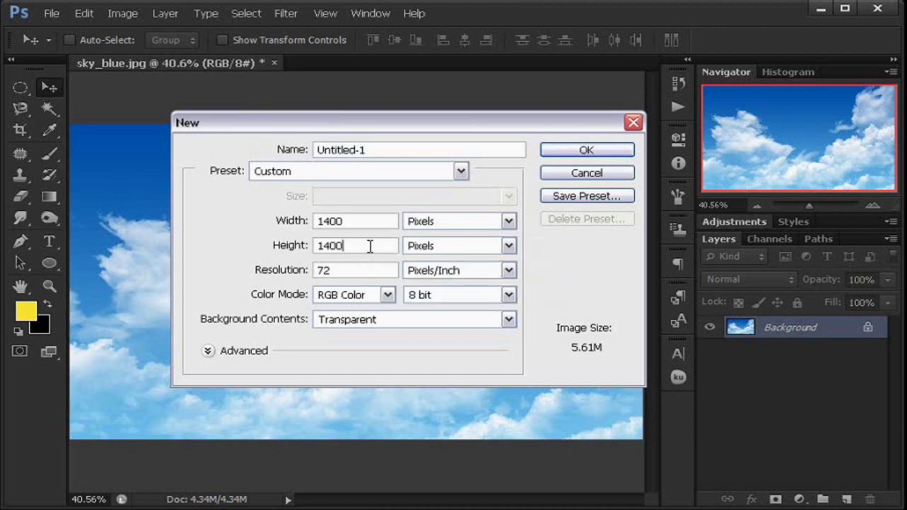
pyautogui.click(423, 324)
pyautogui.click(418, 364)
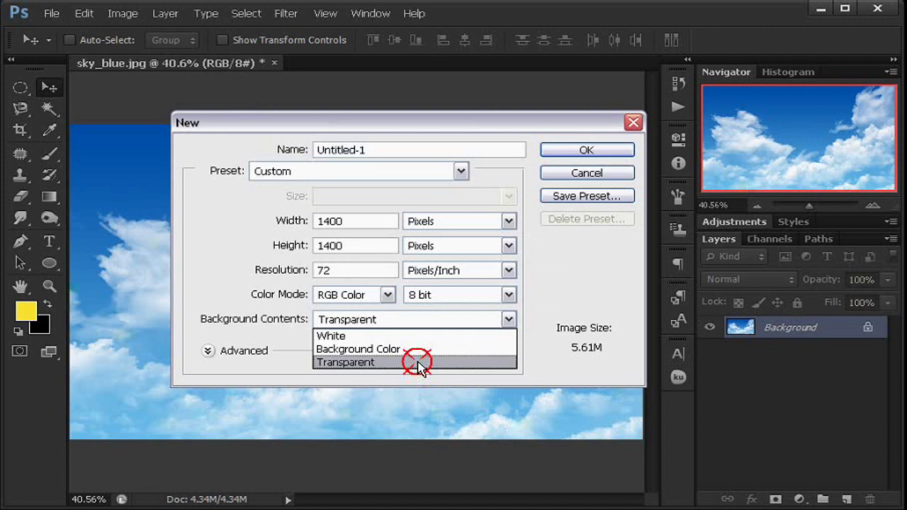
pyautogui.click(584, 151)
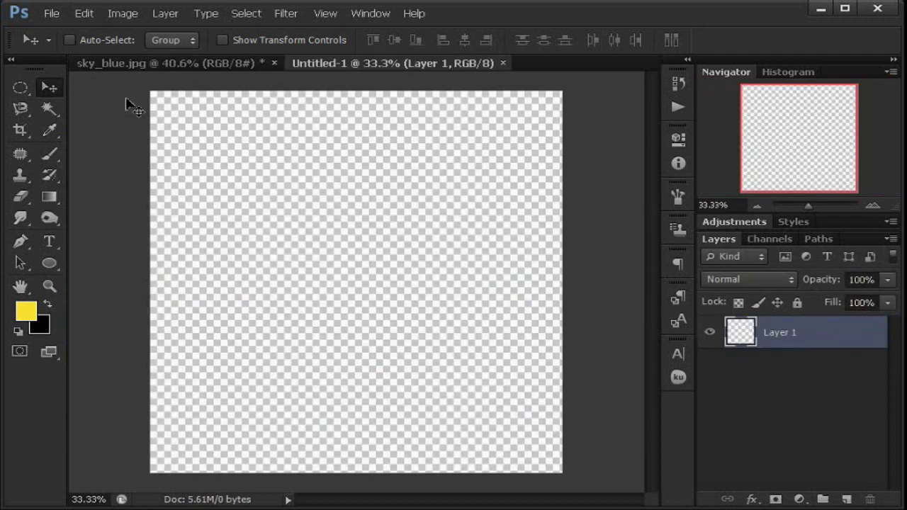
# Fill Layer 1 with 50% Gray using Edit > Fill.
pyautogui.click(83, 15)
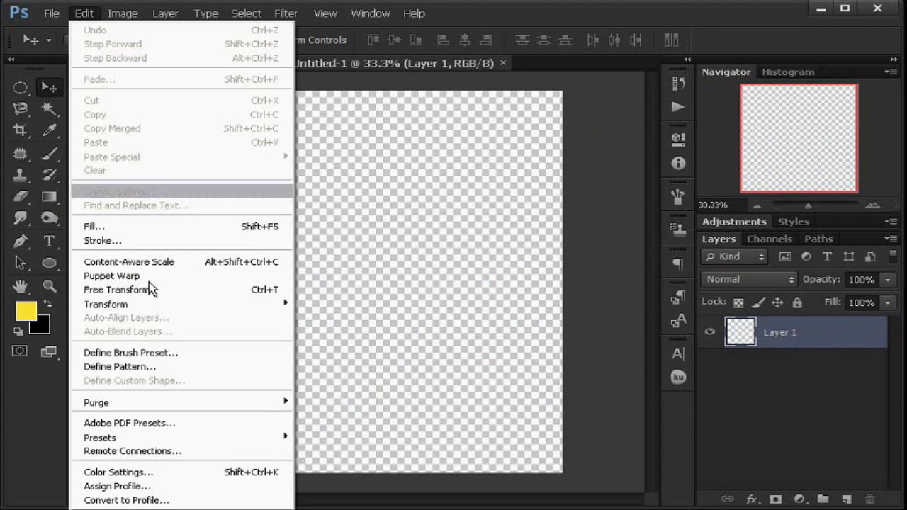
pyautogui.click(156, 228)
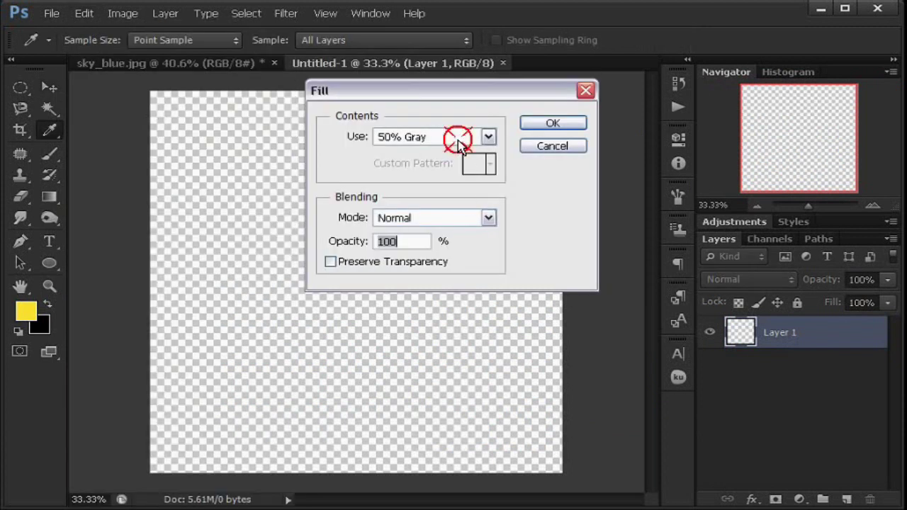
pyautogui.click(459, 137)
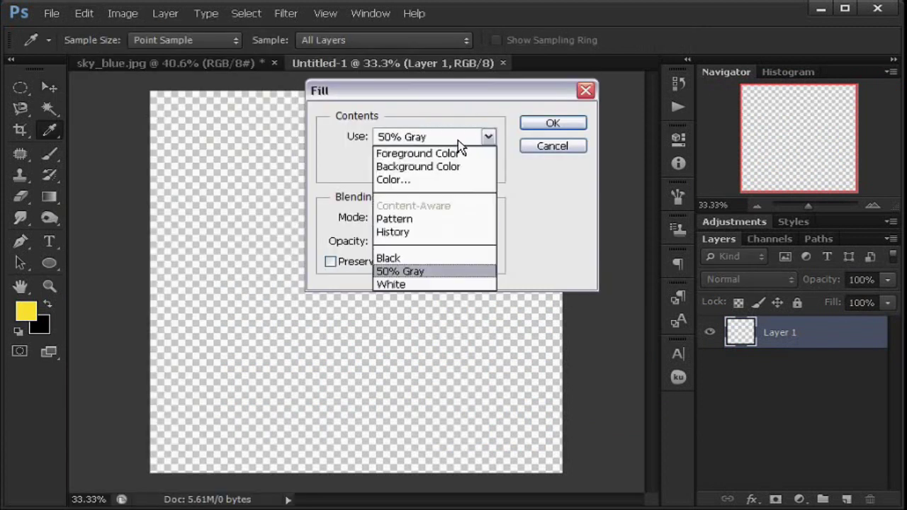
pyautogui.click(448, 271)
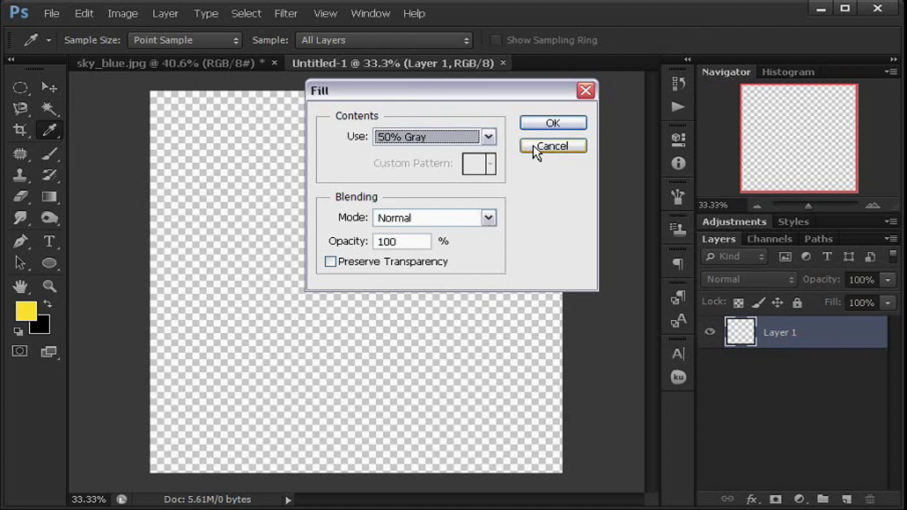
pyautogui.click(547, 125)
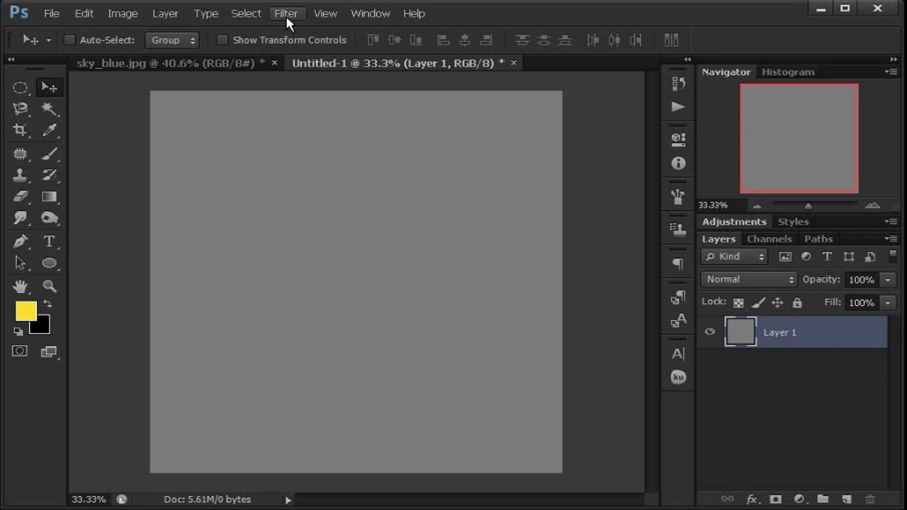
# Render a centred 105mm Prime lens flare at 100% brightness on the gray layer.
pyautogui.click(287, 14)
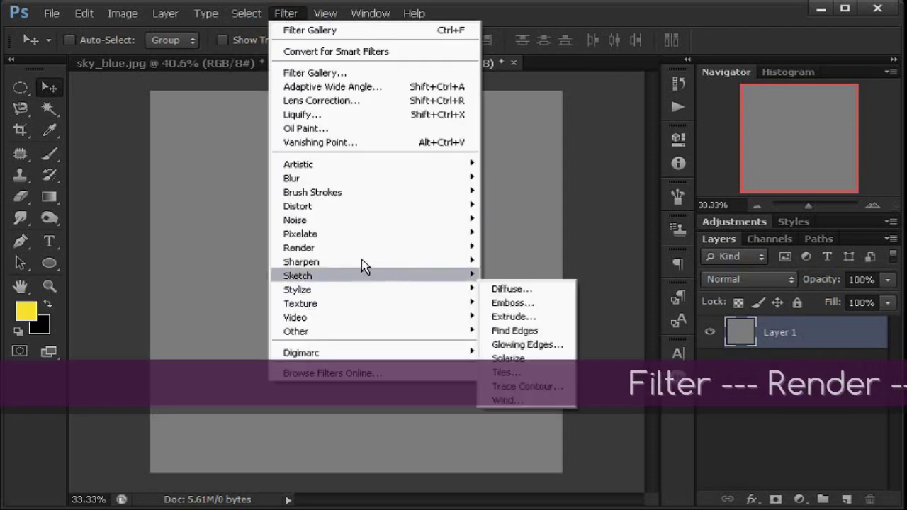
pyautogui.moveTo(299, 247)
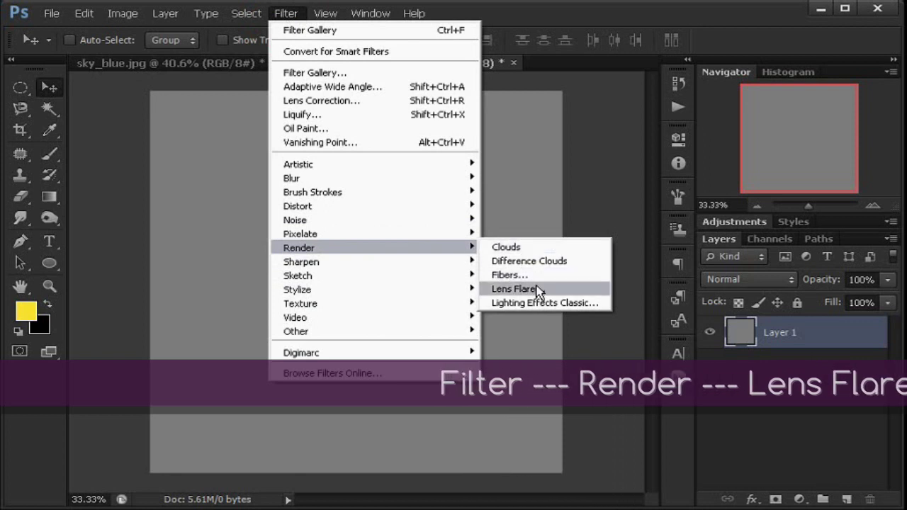
pyautogui.click(517, 289)
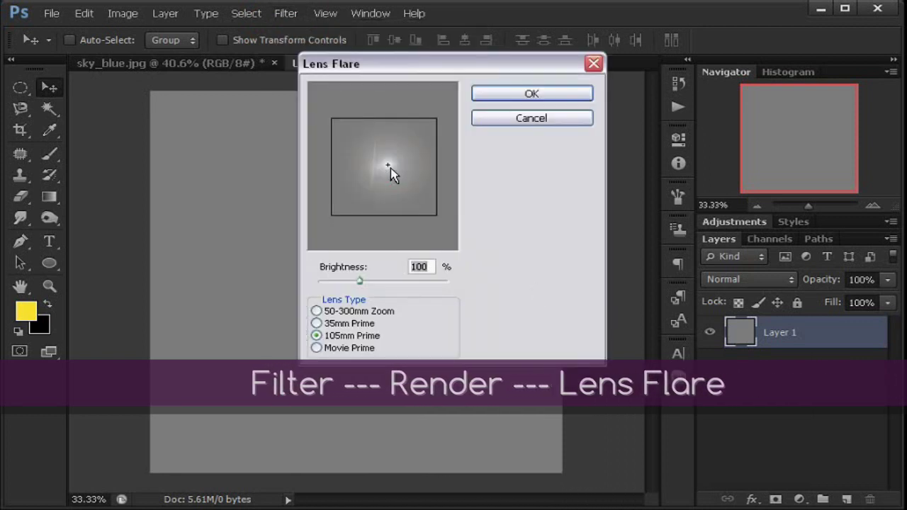
pyautogui.click(390, 168)
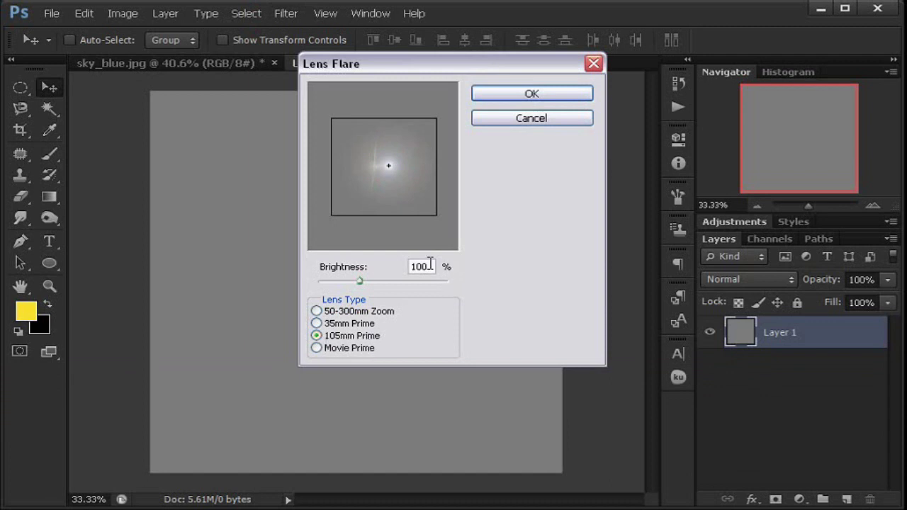
pyautogui.click(540, 94)
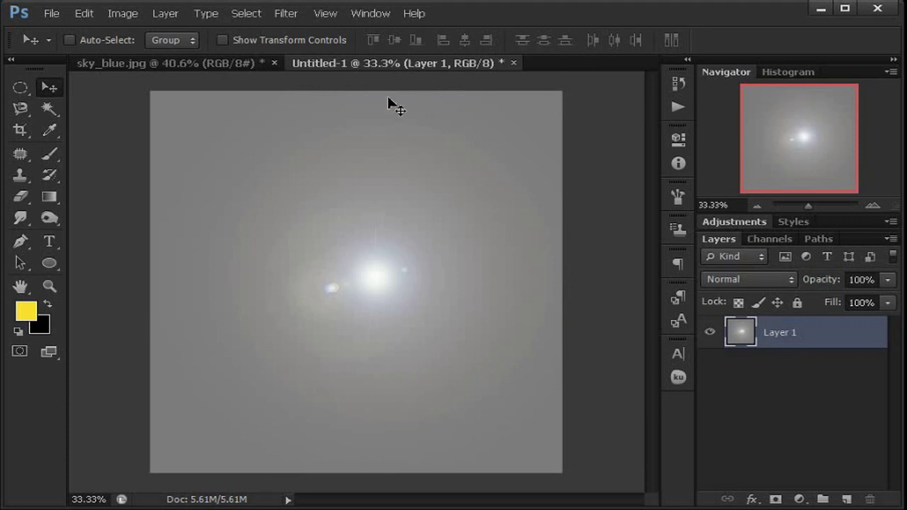
# Apply the Polar Coordinates filter set to Polar to Rectangular.
pyautogui.click(291, 21)
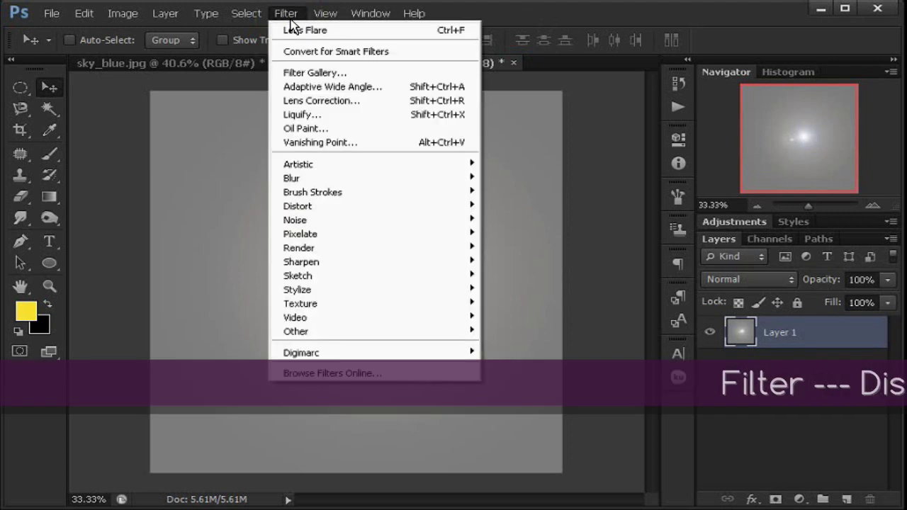
pyautogui.moveTo(297, 205)
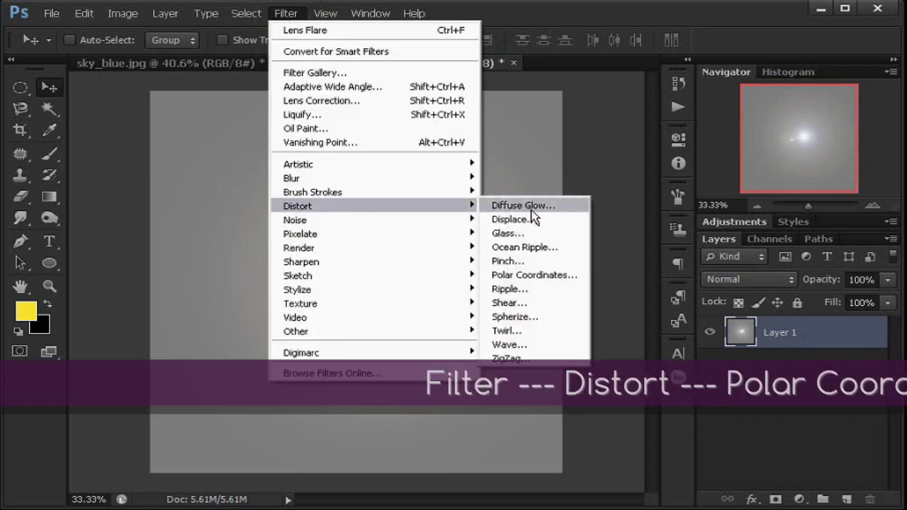
pyautogui.click(552, 275)
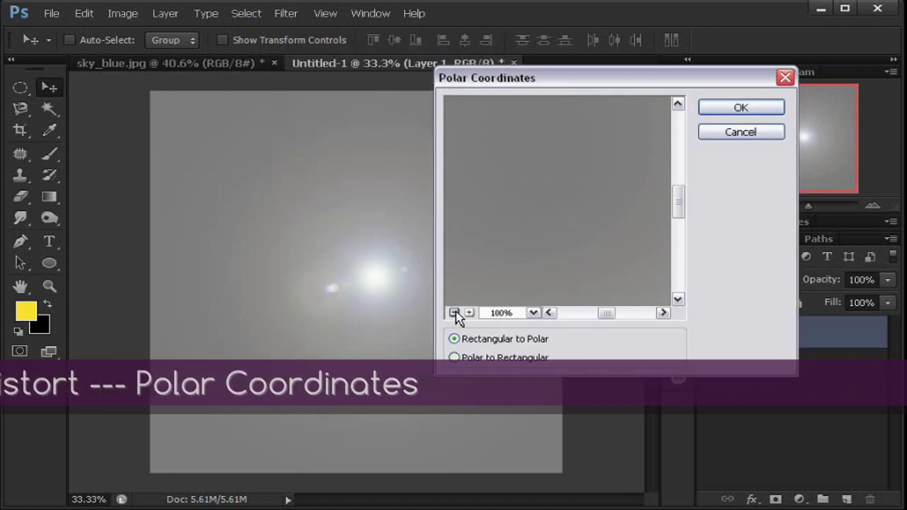
pyautogui.click(454, 312)
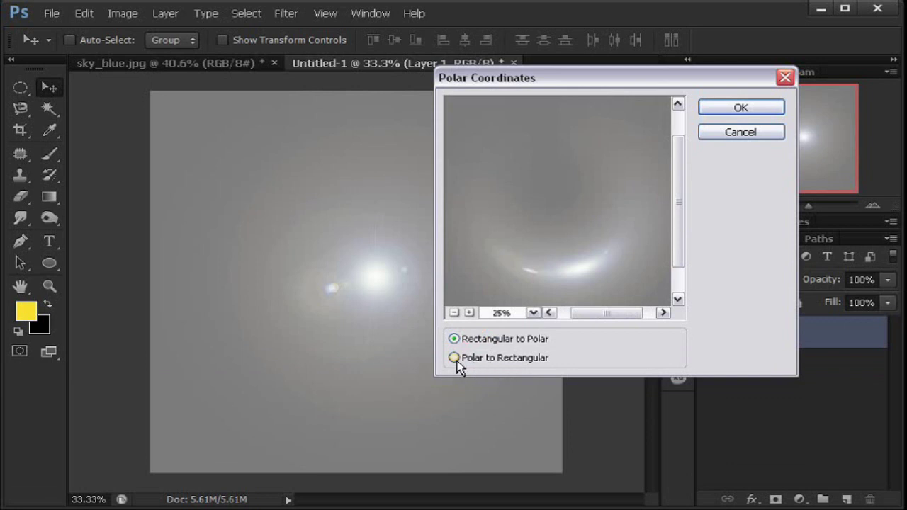
pyautogui.click(455, 359)
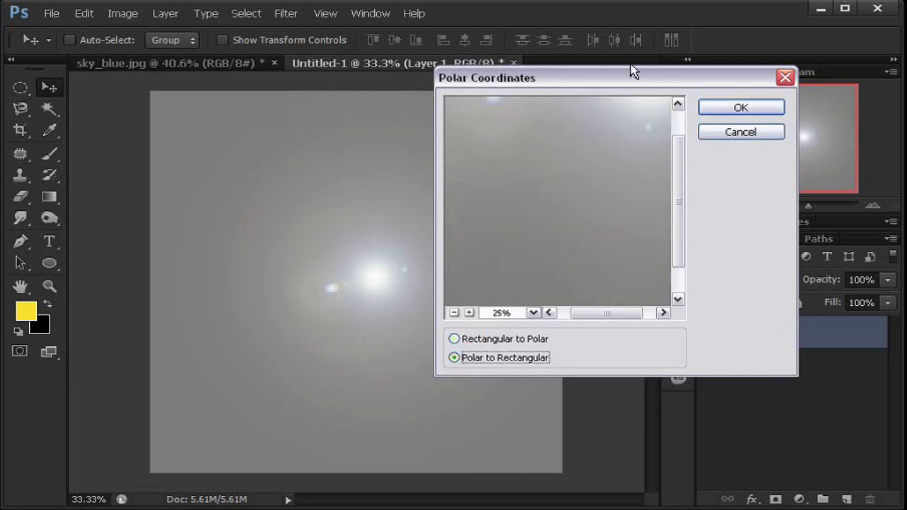
pyautogui.click(725, 105)
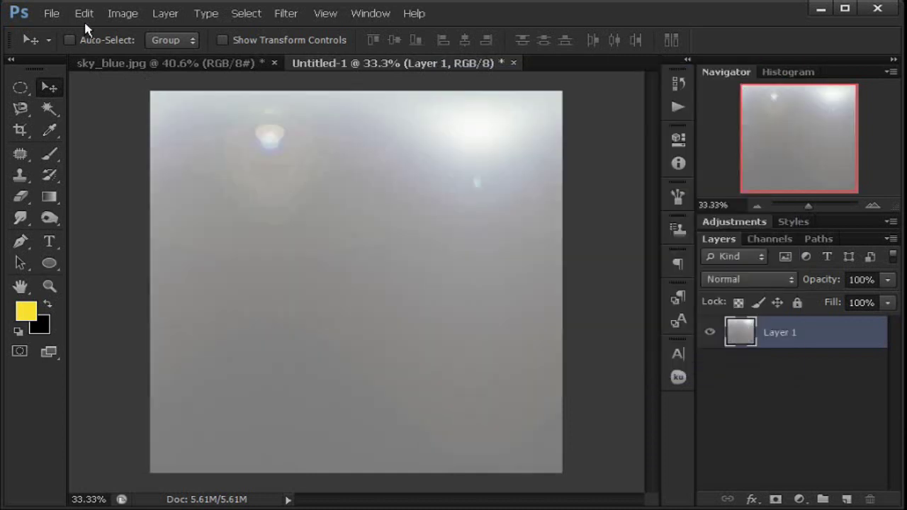
# Rotate the layer 180° so the glow sits along the bottom.
pyautogui.click(83, 14)
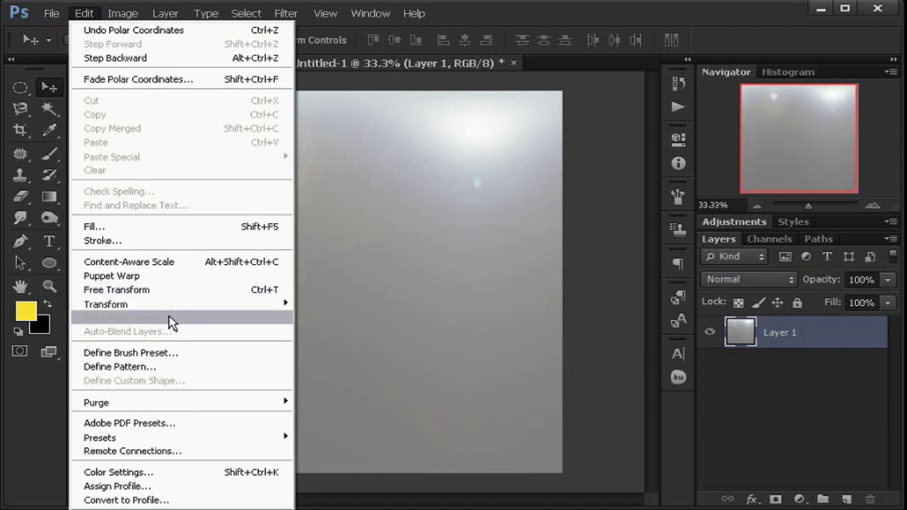
pyautogui.moveTo(107, 304)
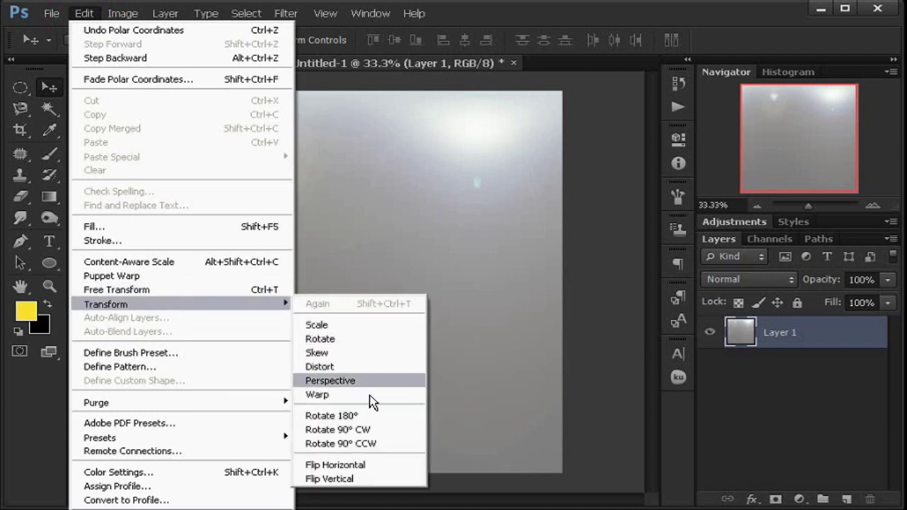
pyautogui.click(372, 418)
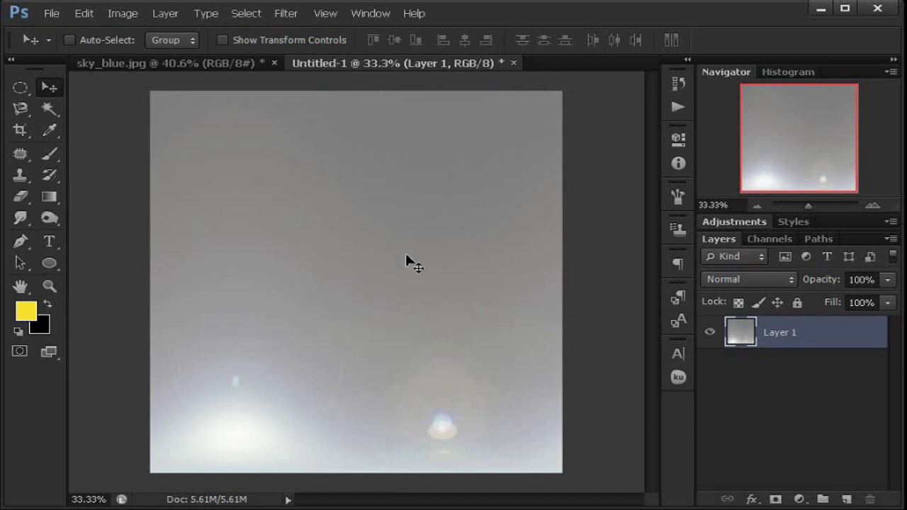
pyautogui.click(296, 16)
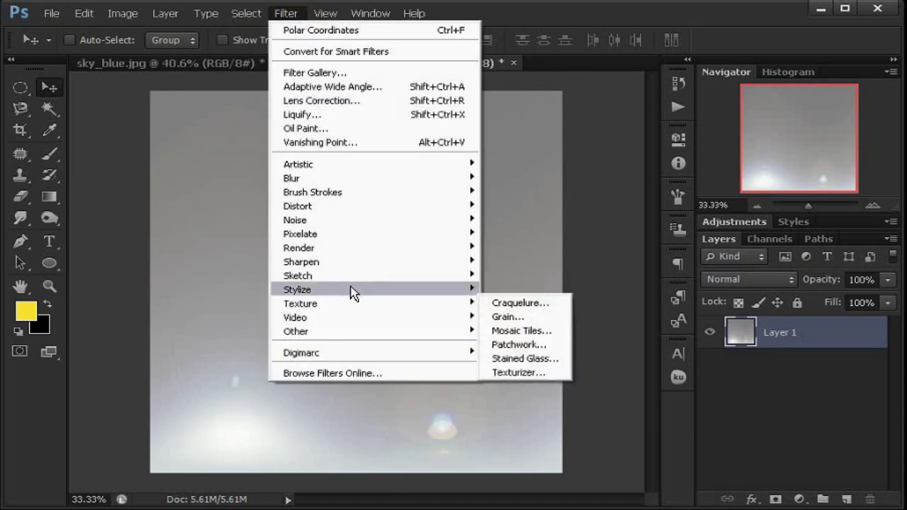
pyautogui.moveTo(298, 205)
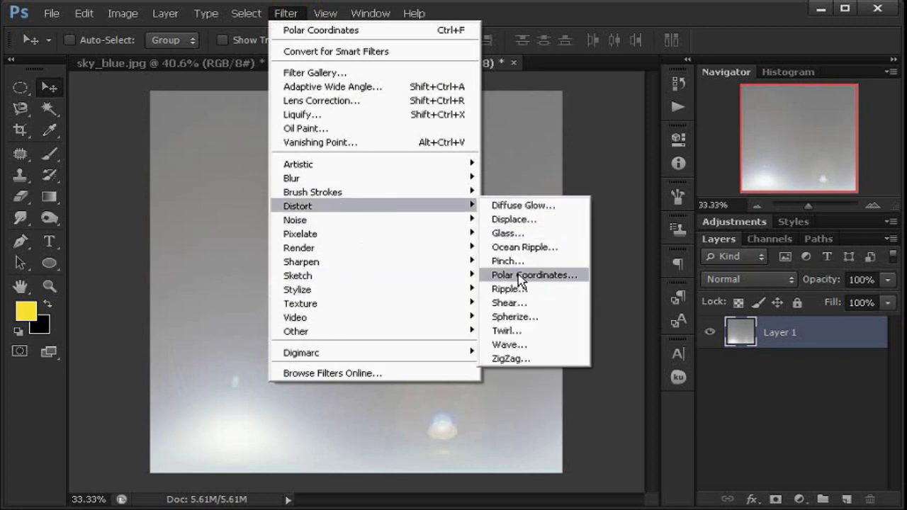
# Apply Polar Coordinates with Rectangular to Polar to wrap the flare into a glowing orb.
pyautogui.click(518, 275)
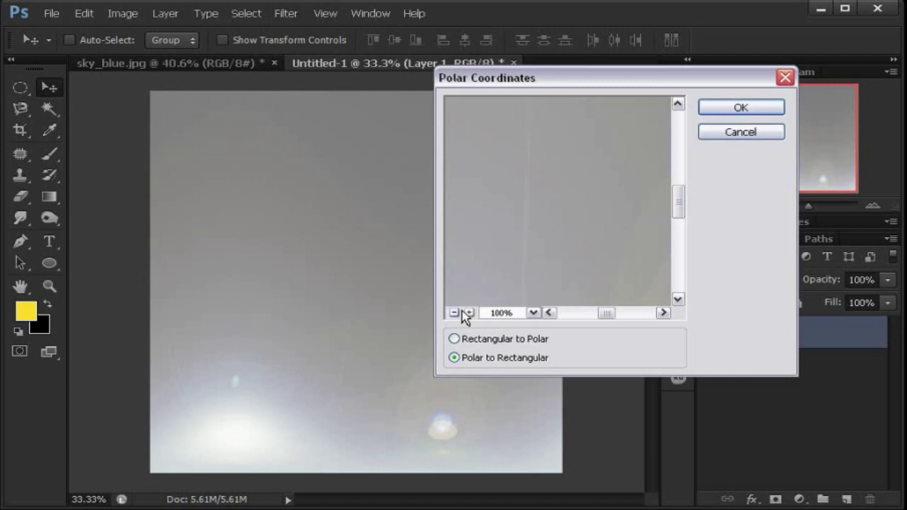
pyautogui.click(454, 312)
pyautogui.click(454, 312)
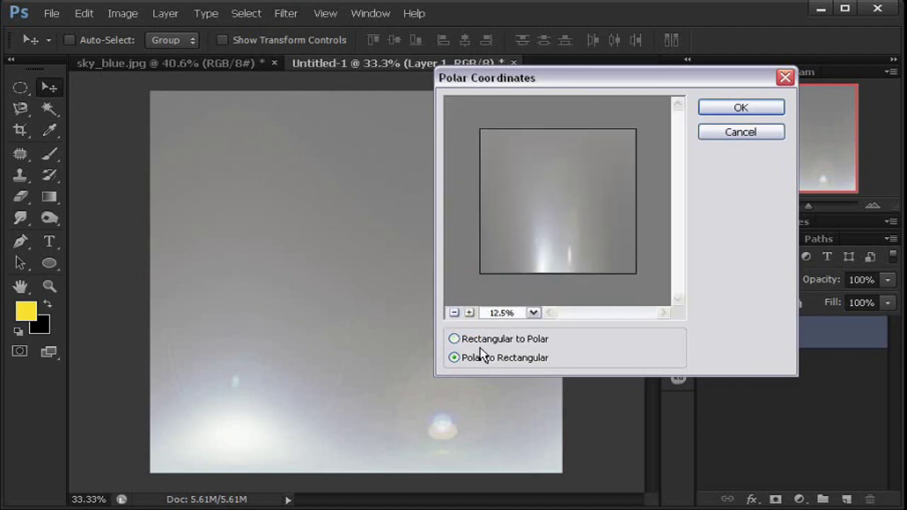
pyautogui.click(489, 340)
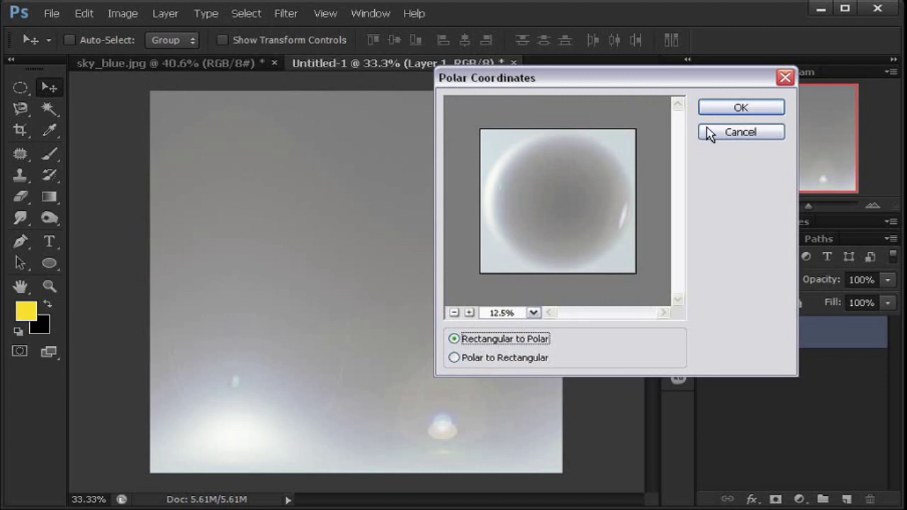
pyautogui.click(745, 105)
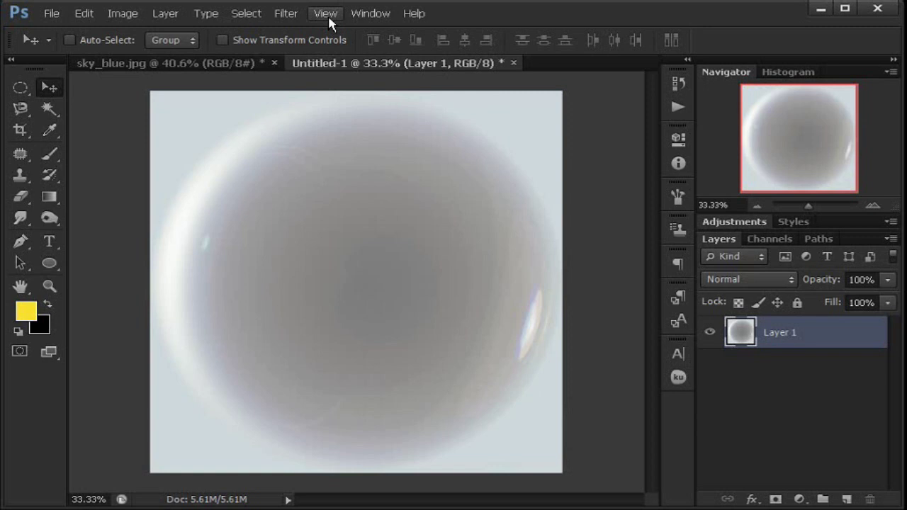
# Add a horizontal guide at 700 px.
pyautogui.click(329, 19)
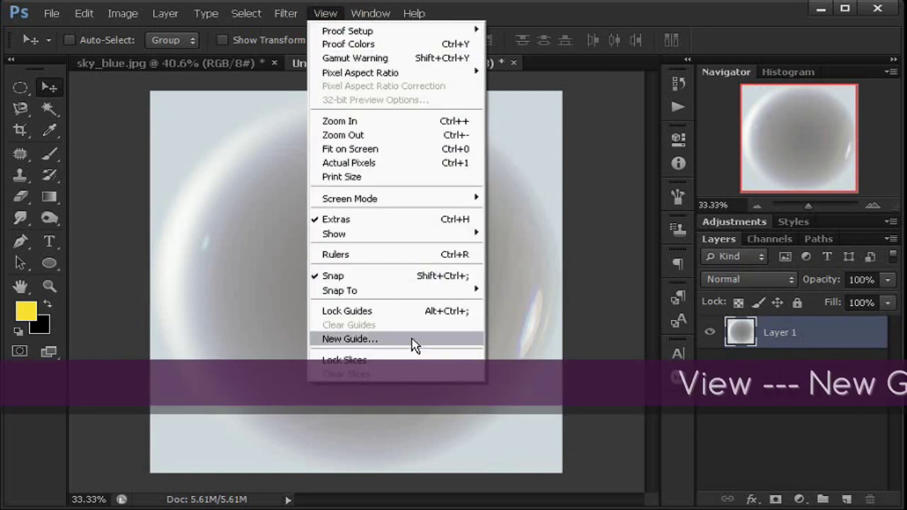
pyautogui.click(412, 338)
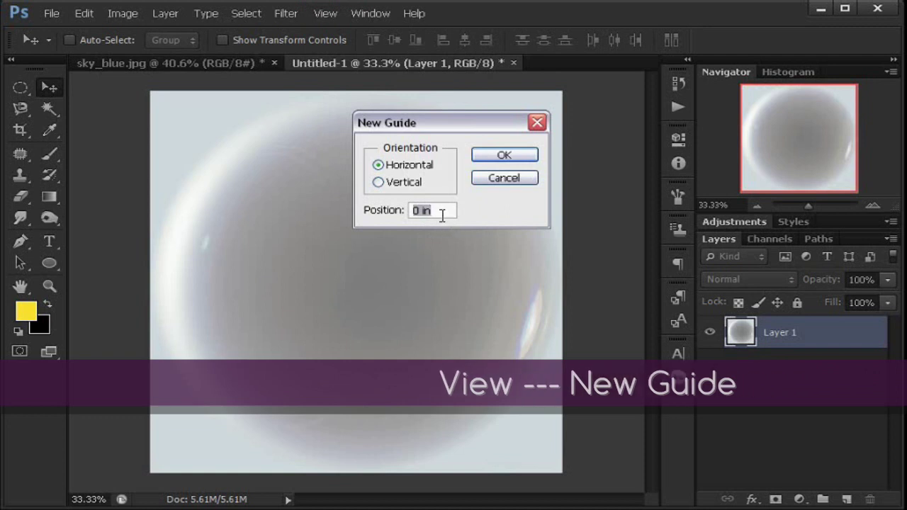
pyautogui.click(435, 211)
pyautogui.moveTo(435, 211); pyautogui.dragTo(402, 213)
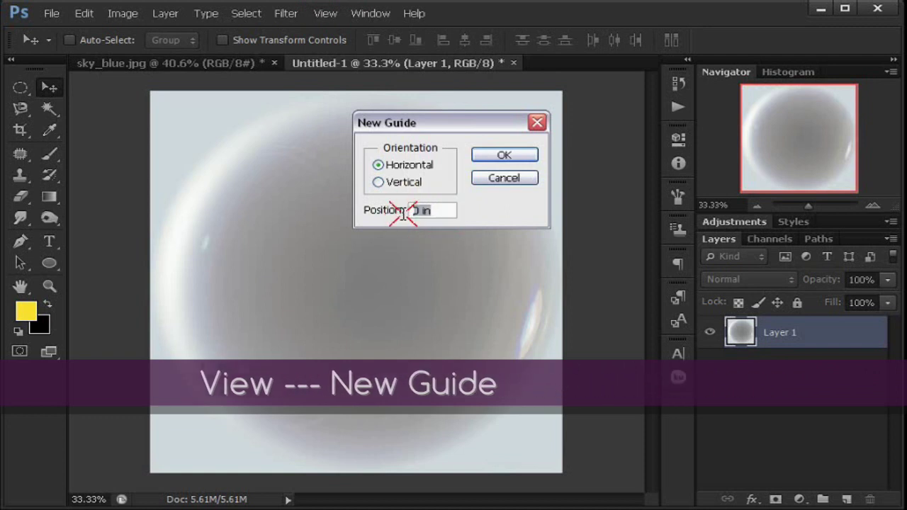
pyautogui.write('700')
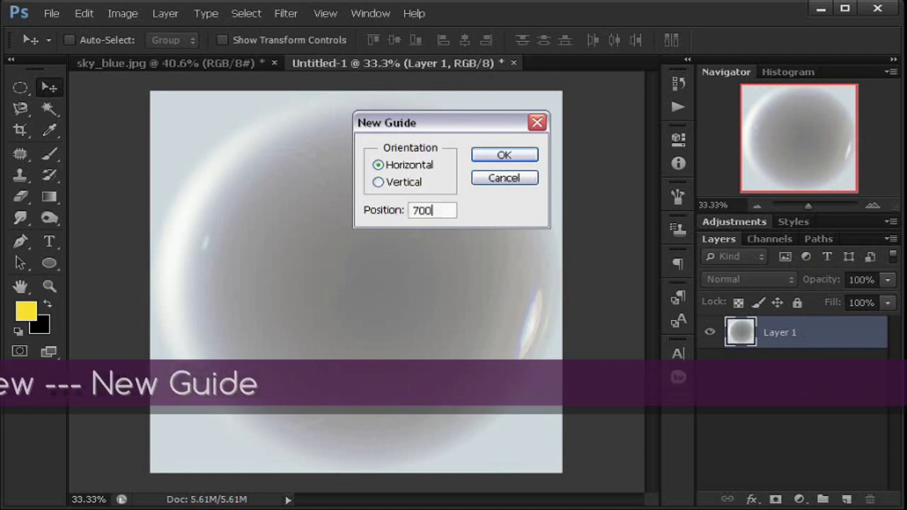
pyautogui.write(' px')
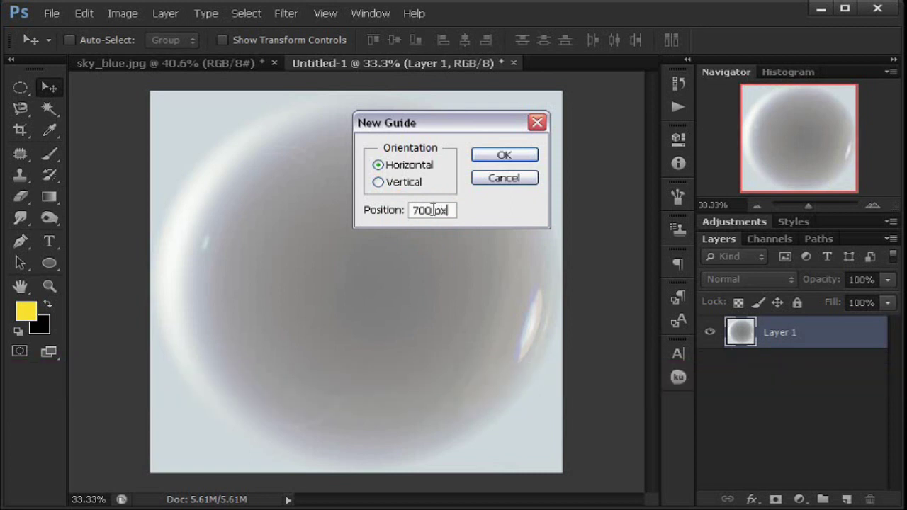
pyautogui.click(502, 154)
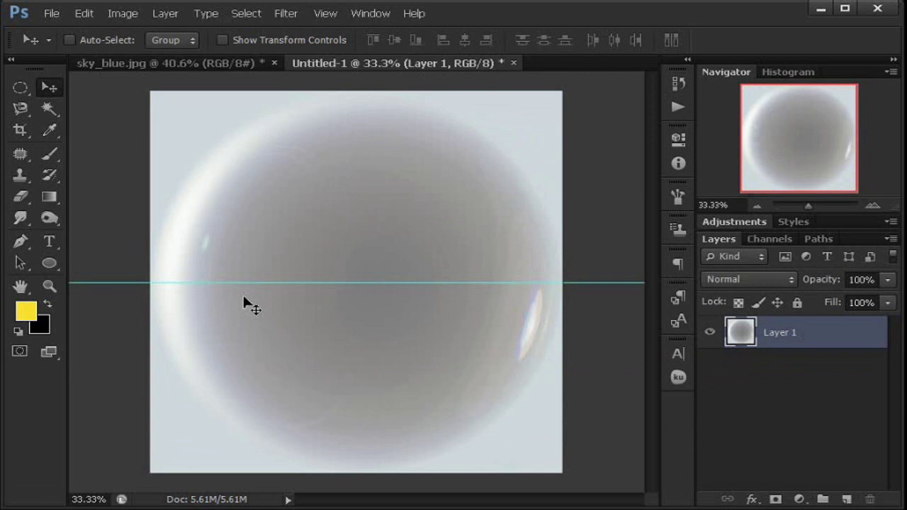
# Add a vertical guide crossing the horizontal one at the canvas centre.
pyautogui.click(326, 14)
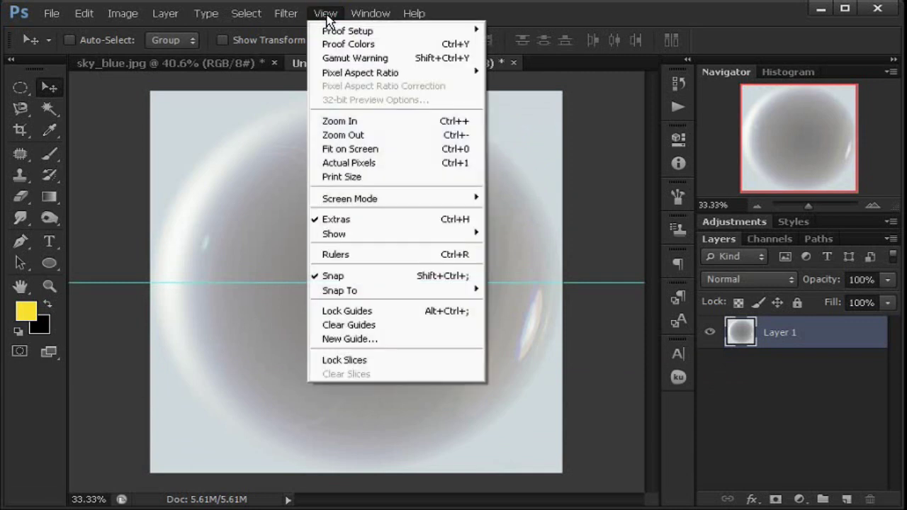
pyautogui.click(419, 342)
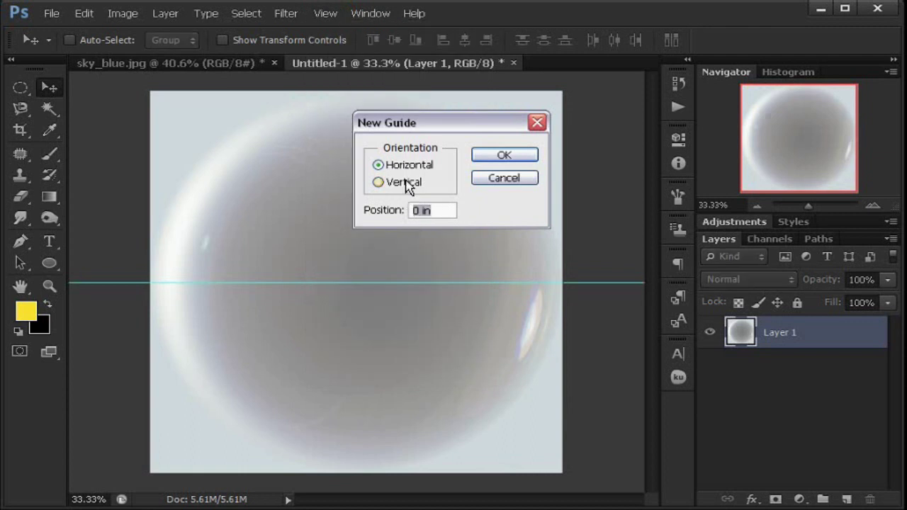
pyautogui.click(410, 186)
pyautogui.click(441, 211)
pyautogui.moveTo(441, 211); pyautogui.dragTo(402, 213)
pyautogui.click(501, 152)
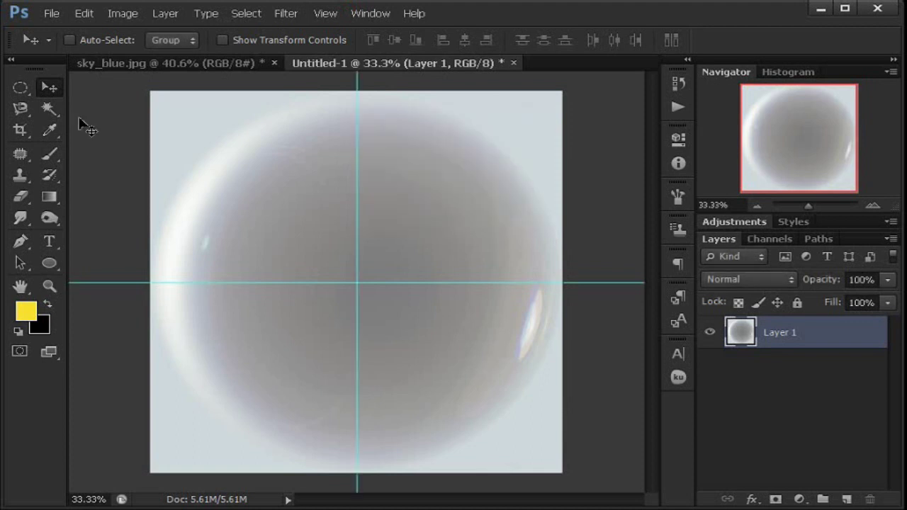
# Draw a circular Ellipse path from the guide intersection around the glass ball.
pyautogui.click(54, 268)
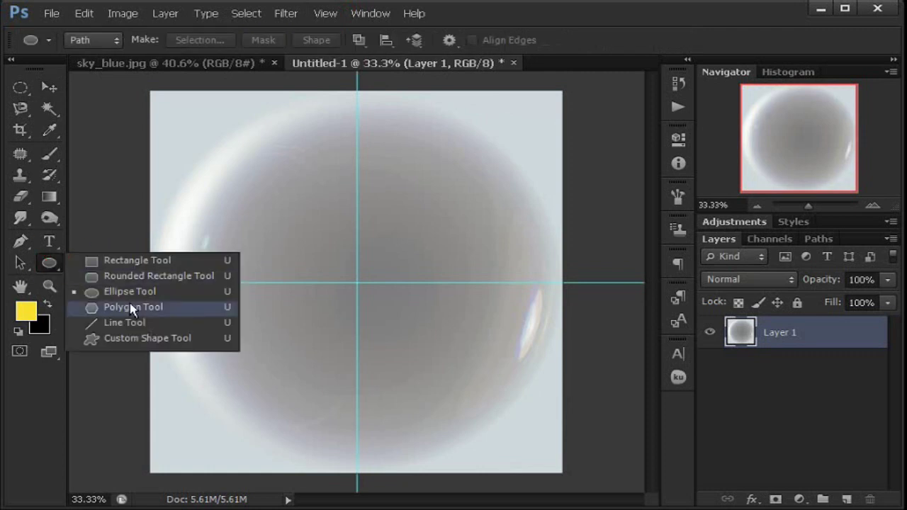
pyautogui.click(132, 292)
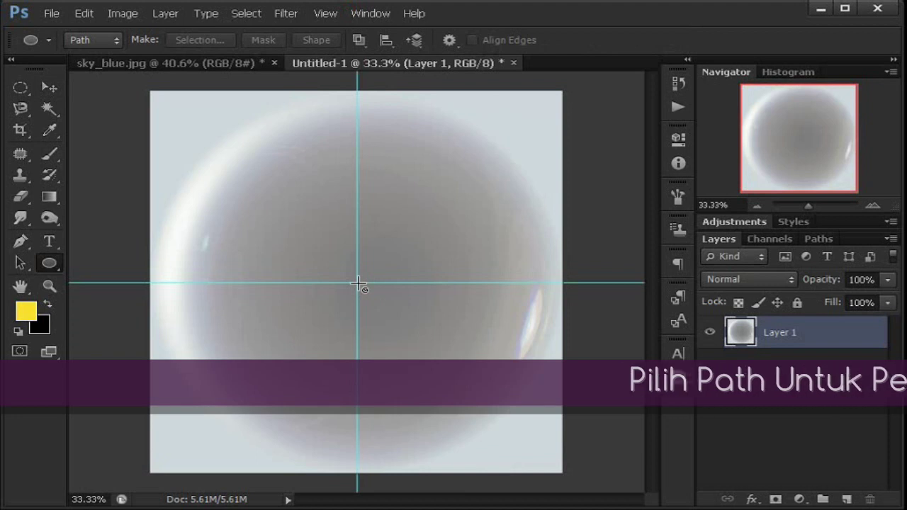
pyautogui.moveTo(389, 310); pyautogui.dragTo(558, 509)
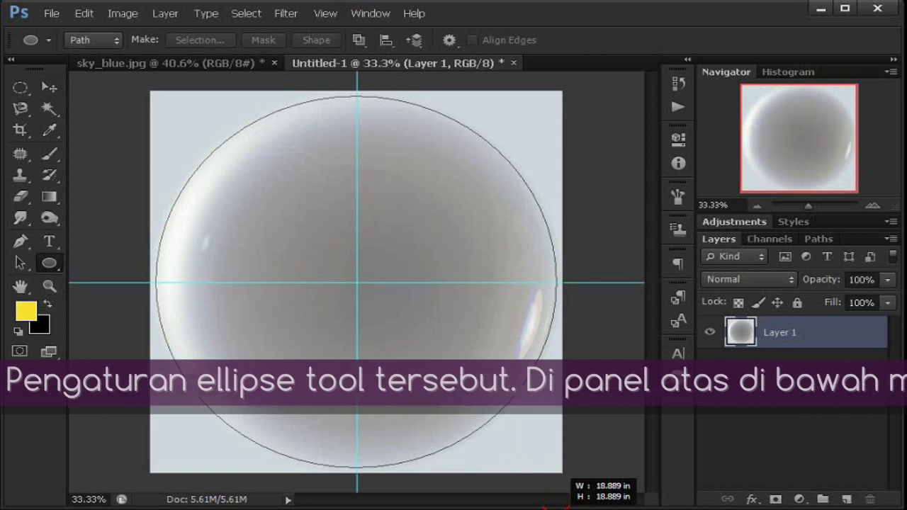
pyautogui.moveTo(558, 509); pyautogui.dragTo(560, 508)
# Turn the circle path into an unfeathered selection and drag the ball toward the sky image.
pyautogui.rightClick(418, 214)
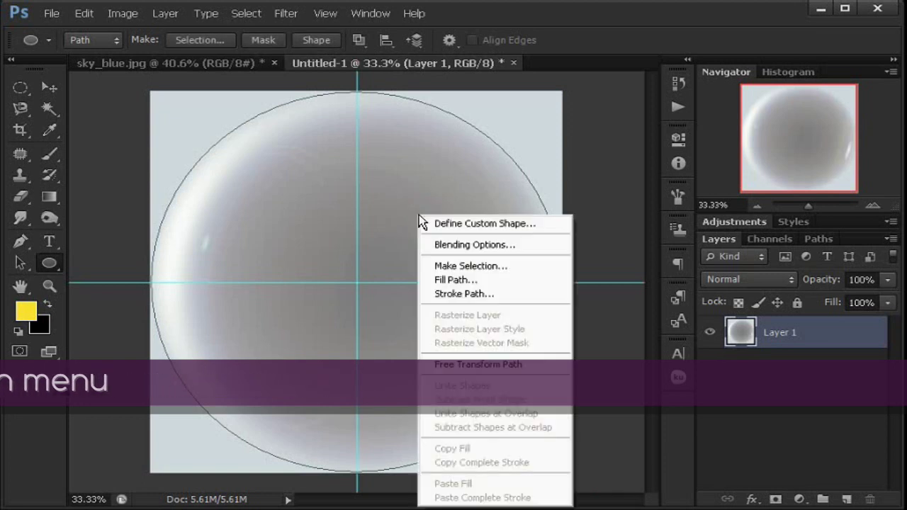
pyautogui.click(496, 273)
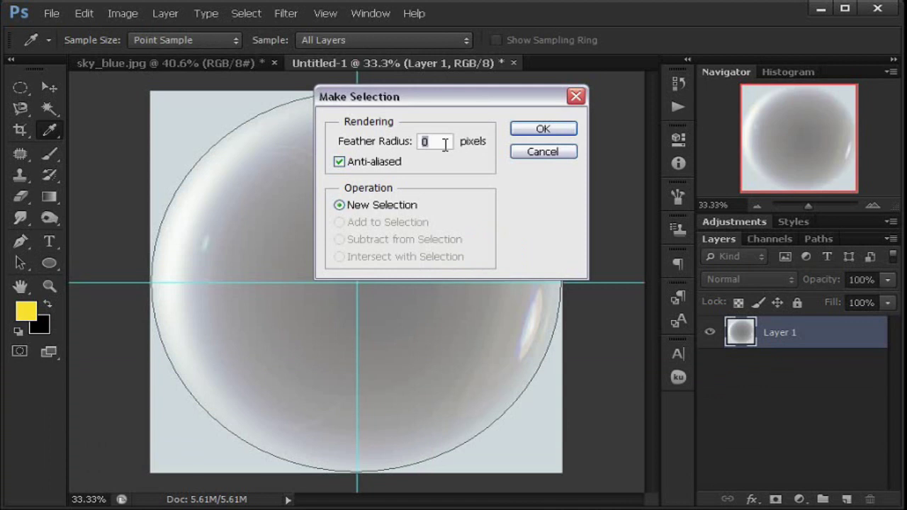
pyautogui.click(536, 130)
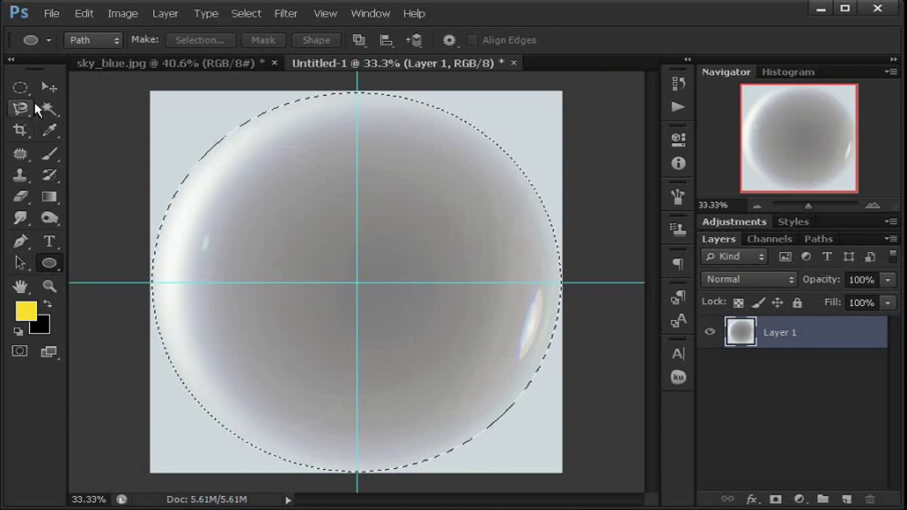
pyautogui.click(49, 86)
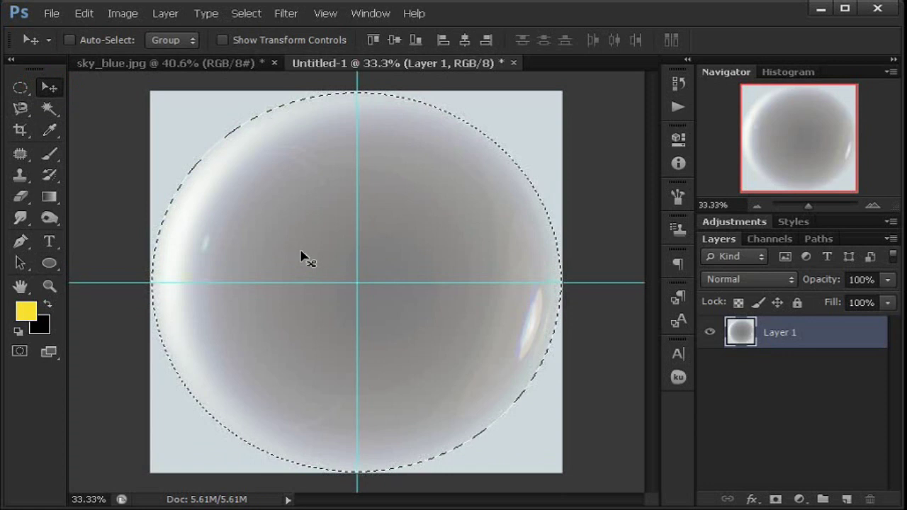
pyautogui.moveTo(296, 254)
pyautogui.mouseDown()
pyautogui.moveTo(208, 69)
pyautogui.moveTo(337, 261)
pyautogui.moveTo(335, 253)
pyautogui.mouseUp()
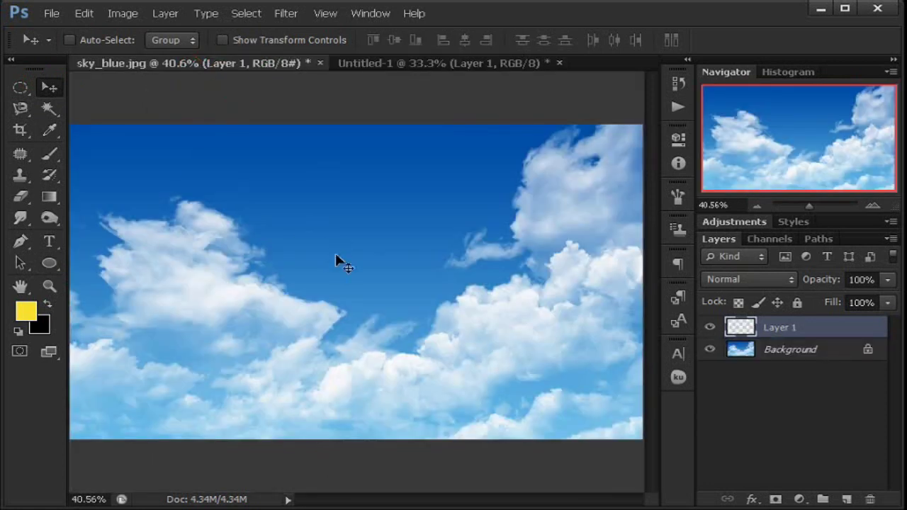
# Drop the ball into sky_blue.jpg and scale it proportionally to 60% width.
pyautogui.moveTo(407, 260)
pyautogui.mouseDown()
pyautogui.moveTo(381, 252)
pyautogui.moveTo(389, 245)
pyautogui.mouseUp()
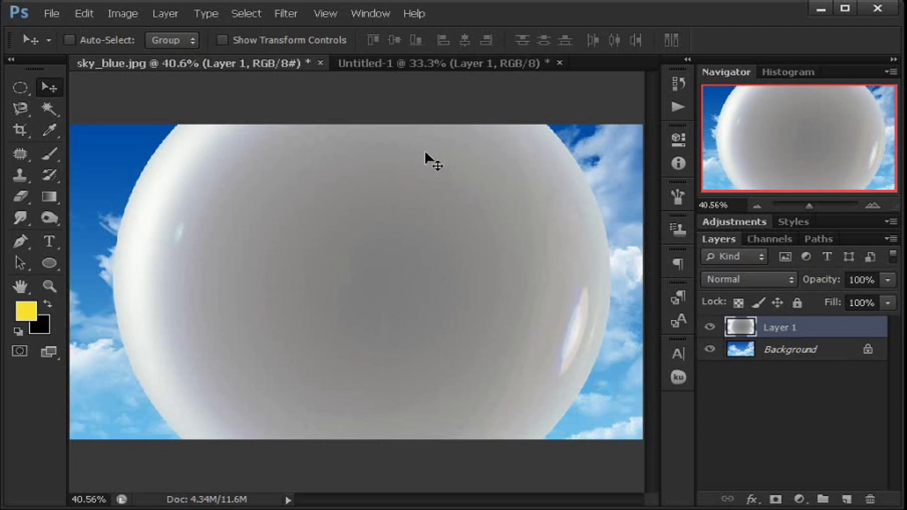
pyautogui.hotkey('ctrl', 't')
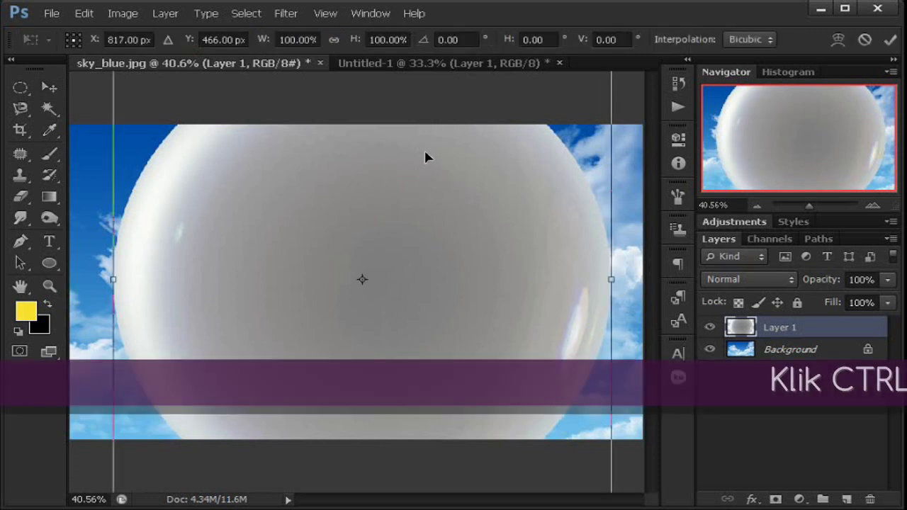
pyautogui.click(334, 41)
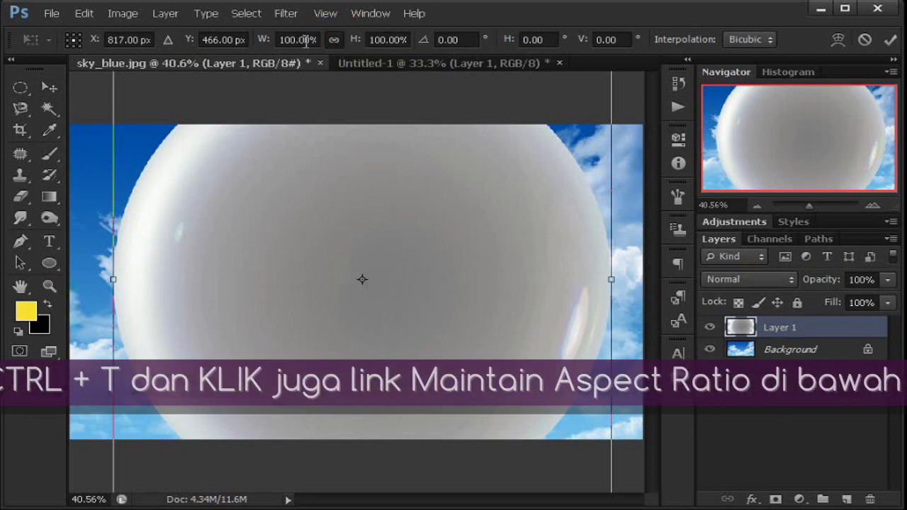
pyautogui.click(310, 39)
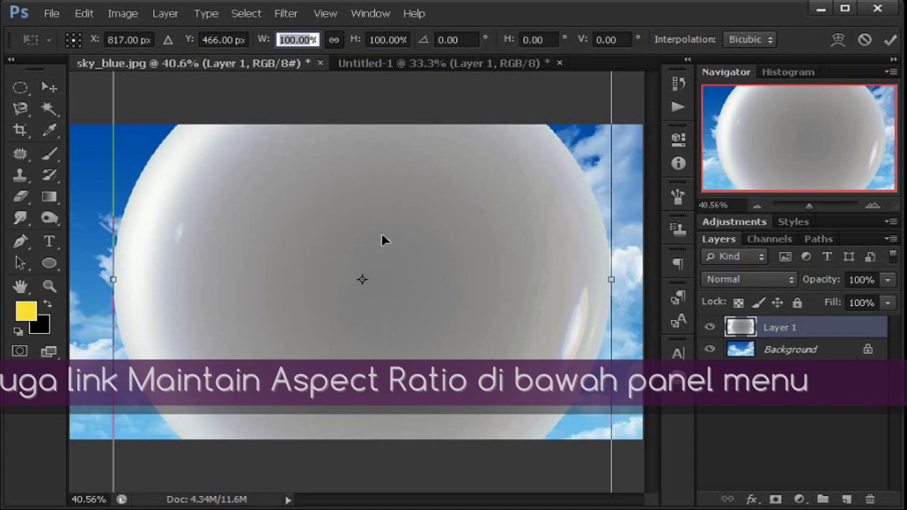
pyautogui.write('60')
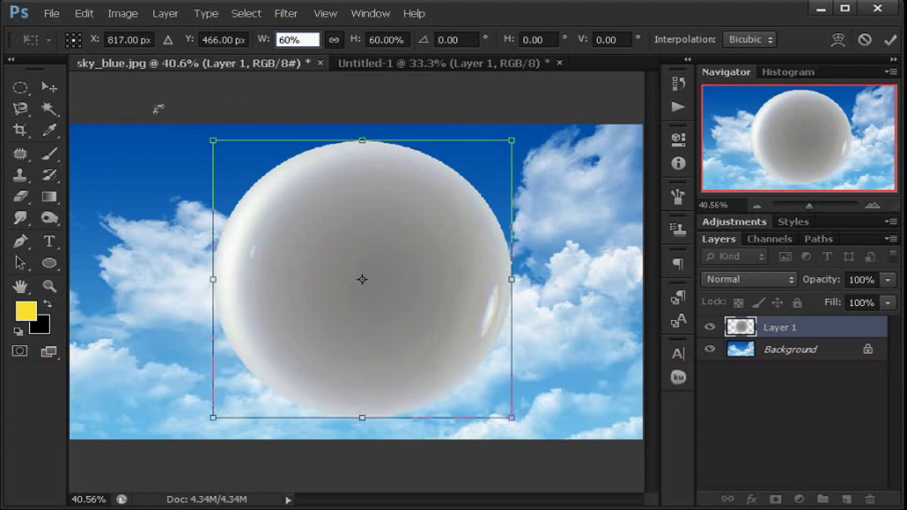
pyautogui.click(49, 87)
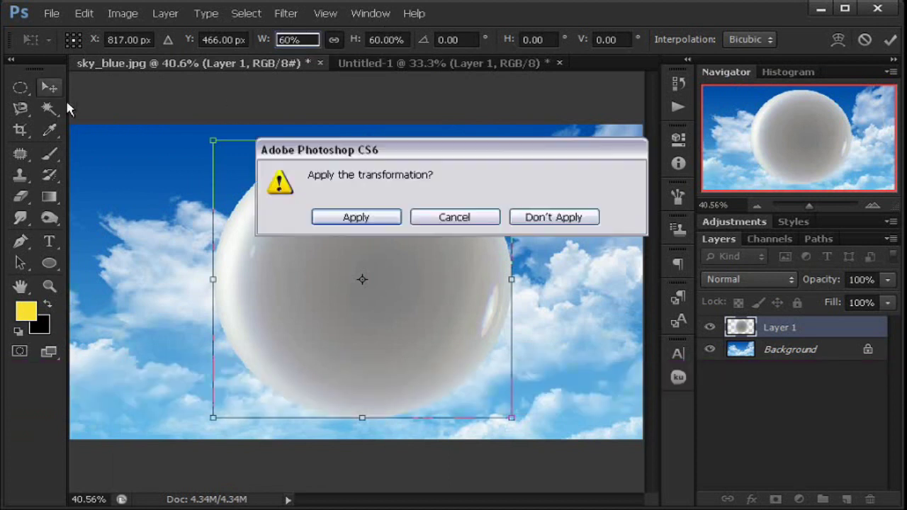
pyautogui.click(360, 219)
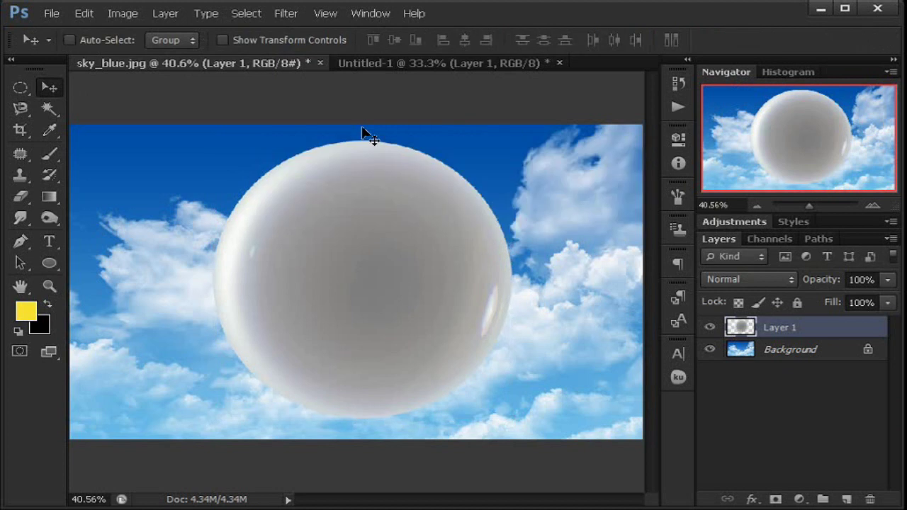
# Rotate the ball with Free Transform, apply it, and nudge it slightly left.
pyautogui.hotkey('ctrl', 't')
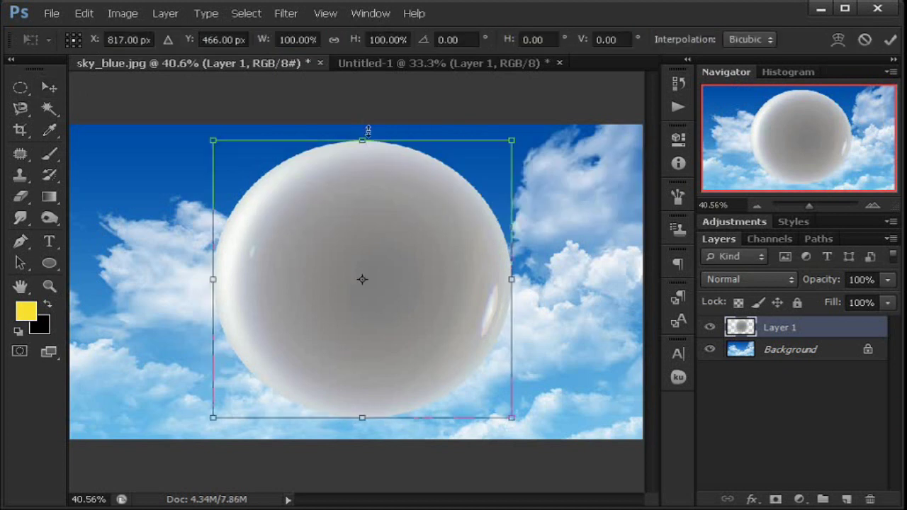
pyautogui.moveTo(531, 431)
pyautogui.mouseDown()
pyautogui.moveTo(567, 384)
pyautogui.moveTo(586, 323)
pyautogui.mouseUp()
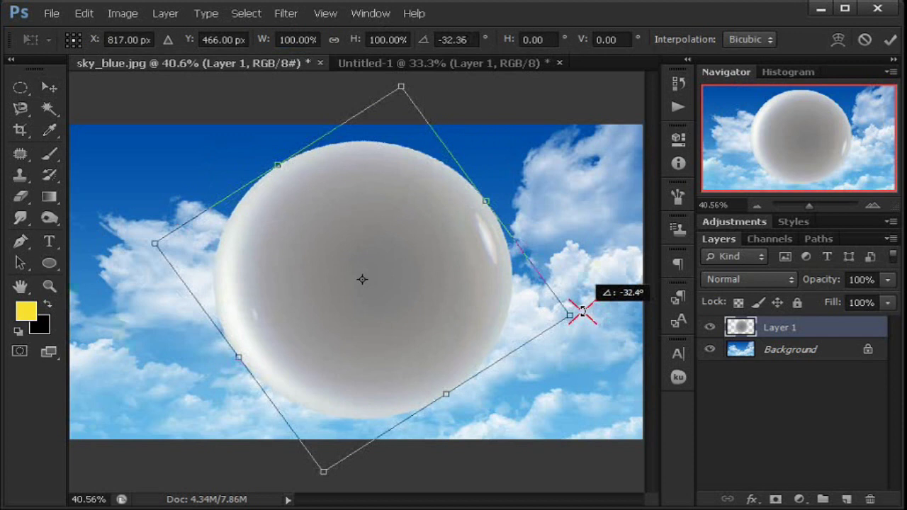
pyautogui.moveTo(582, 311)
pyautogui.mouseDown()
pyautogui.moveTo(589, 236)
pyautogui.moveTo(577, 211)
pyautogui.mouseUp()
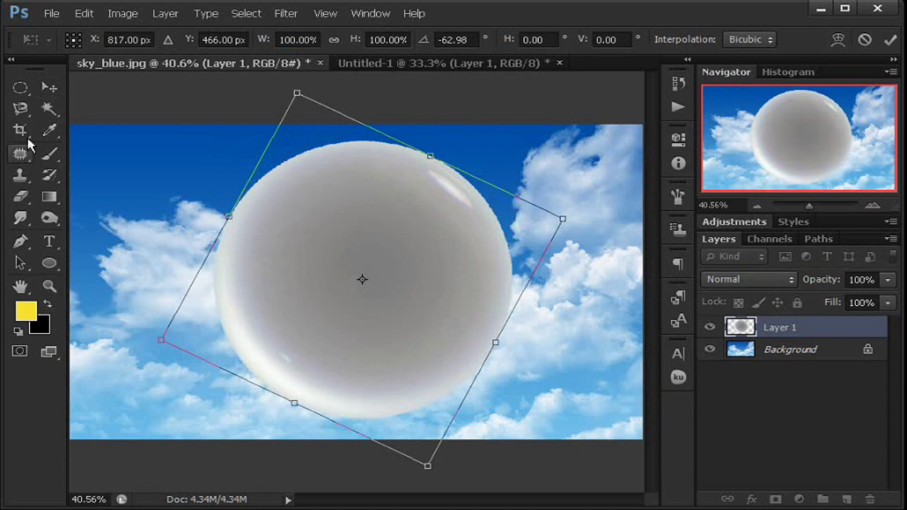
pyautogui.click(57, 87)
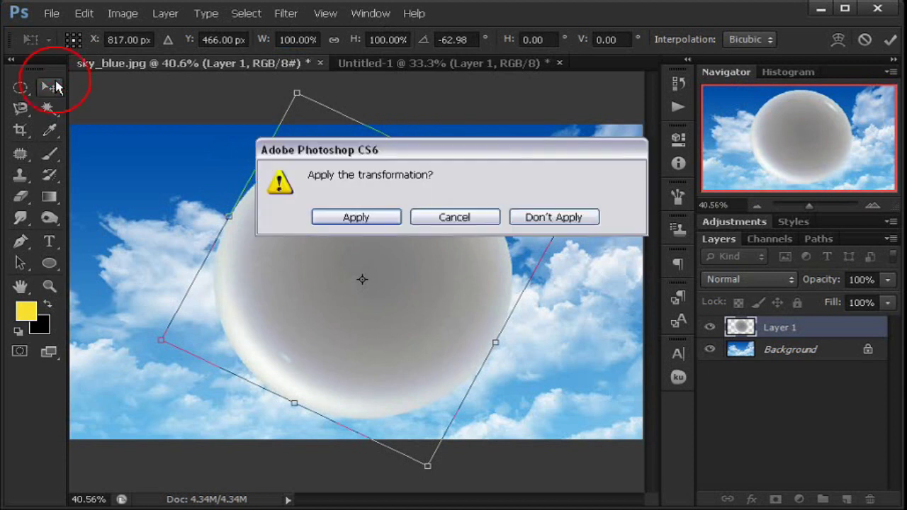
pyautogui.click(375, 225)
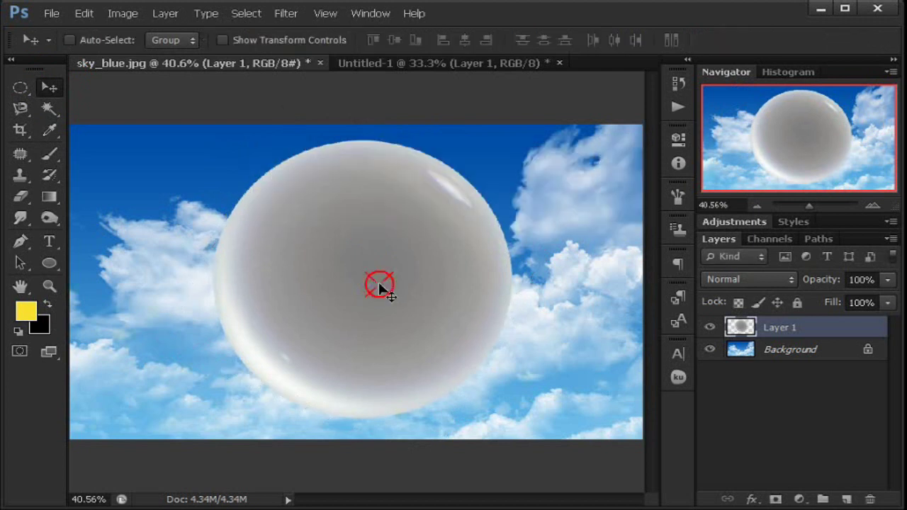
pyautogui.moveTo(379, 285); pyautogui.dragTo(367, 286)
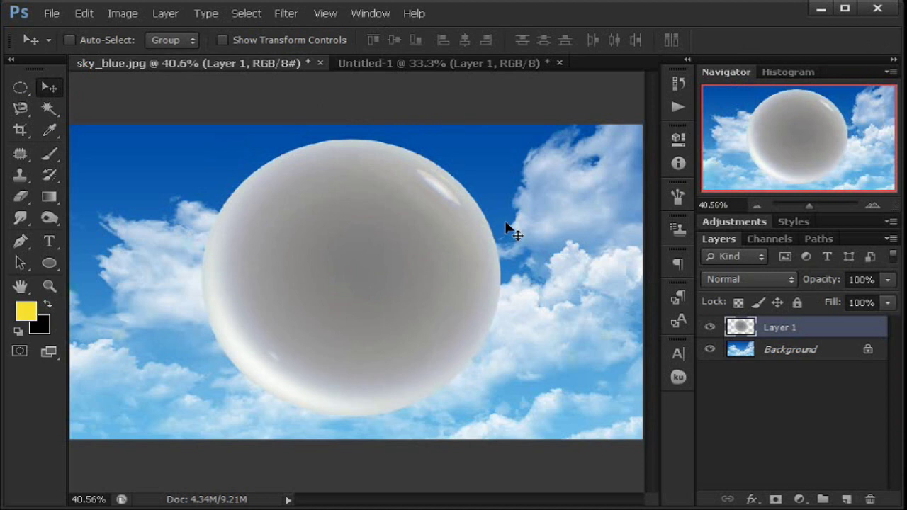
# Tilt the bubble about 3° counter-clockwise and apply the transform.
pyautogui.hotkey('ctrl', 't')
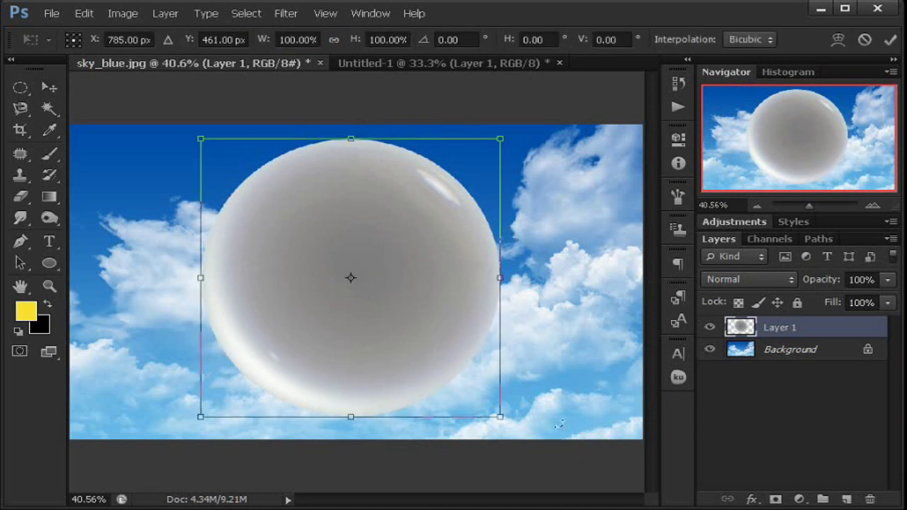
pyautogui.moveTo(559, 423); pyautogui.dragTo(581, 419)
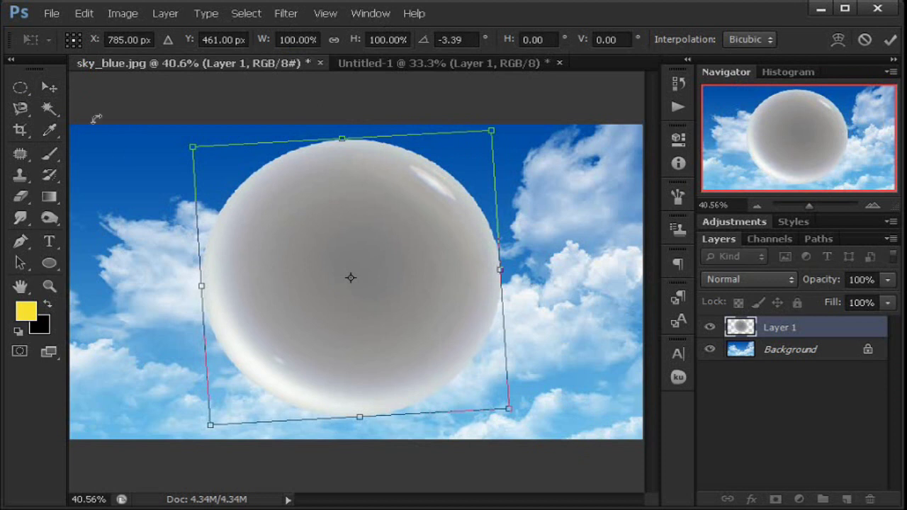
pyautogui.click(50, 95)
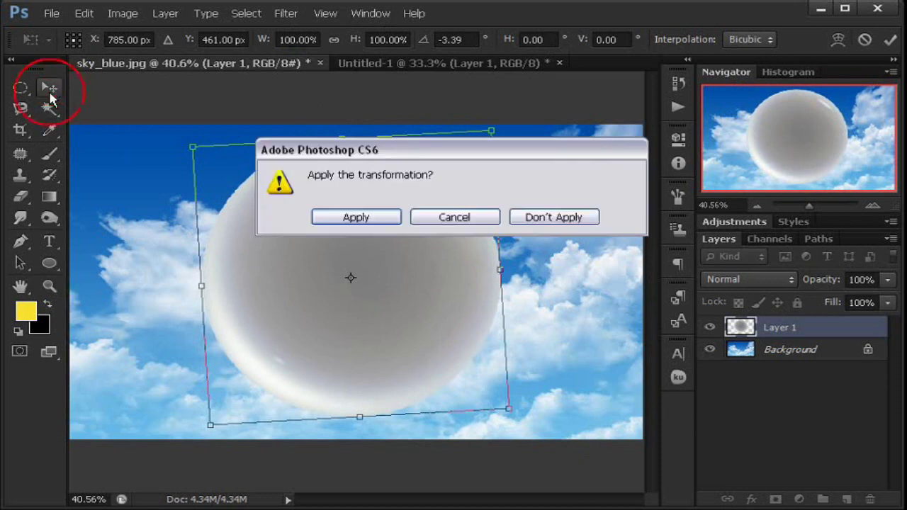
pyautogui.click(373, 219)
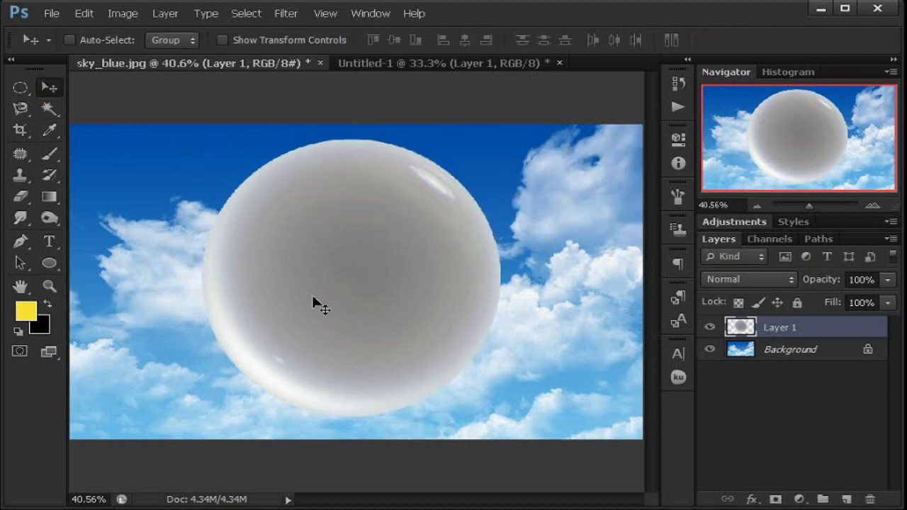
# Set Layer 1 to Overlay, duplicate it, and set Layer 1 copy to Multiply.
pyautogui.click(735, 280)
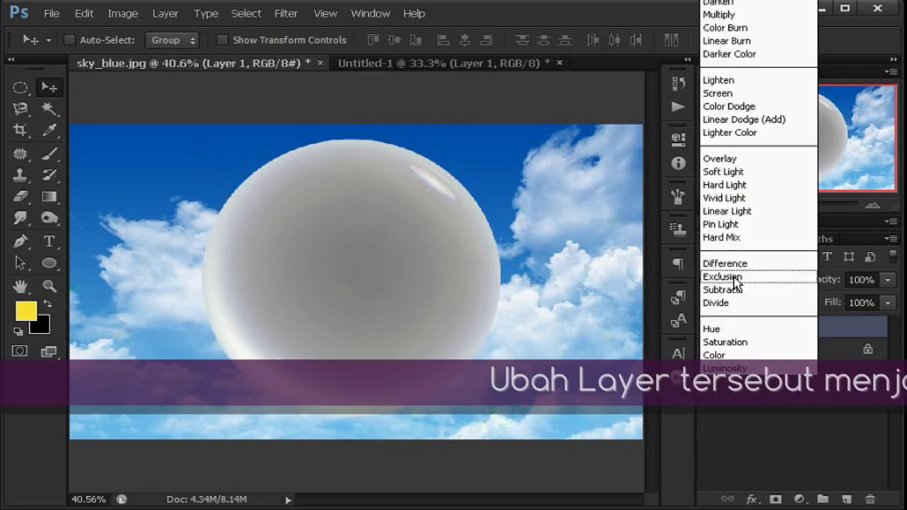
pyautogui.click(737, 159)
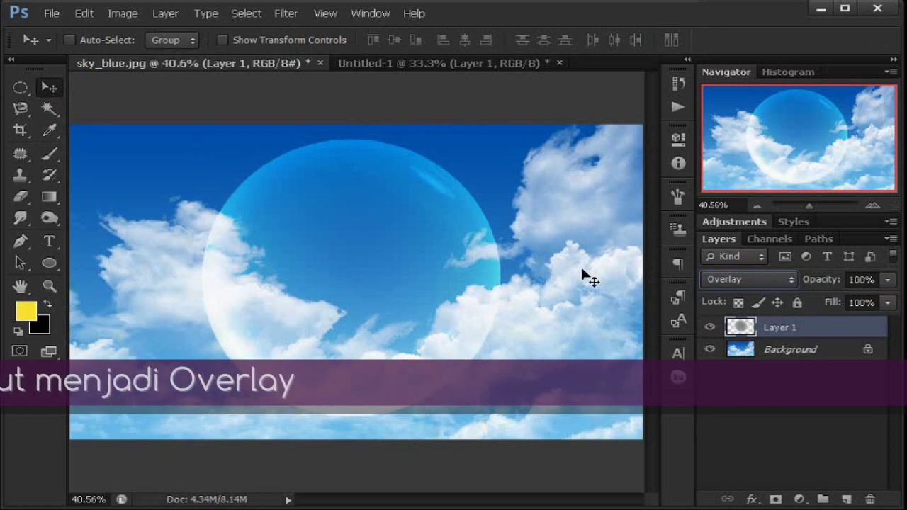
pyautogui.hotkey('ctrl', 'j')
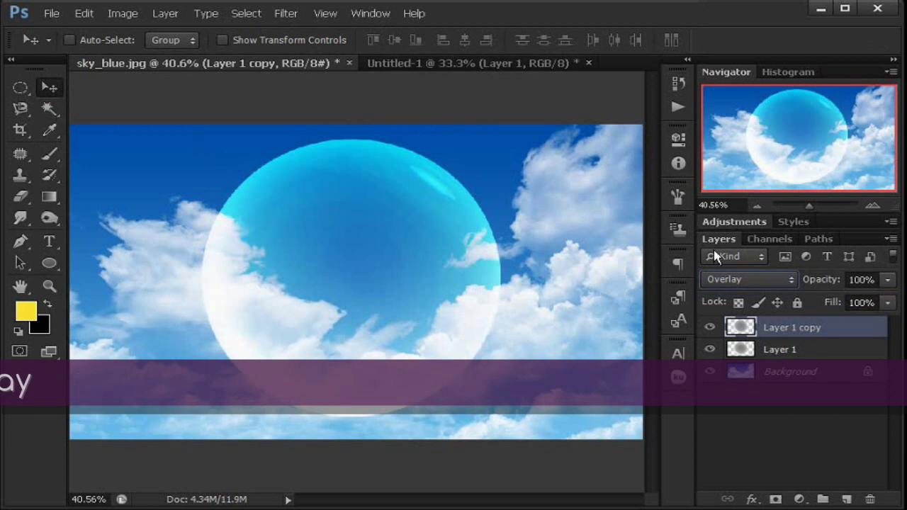
pyautogui.click(742, 278)
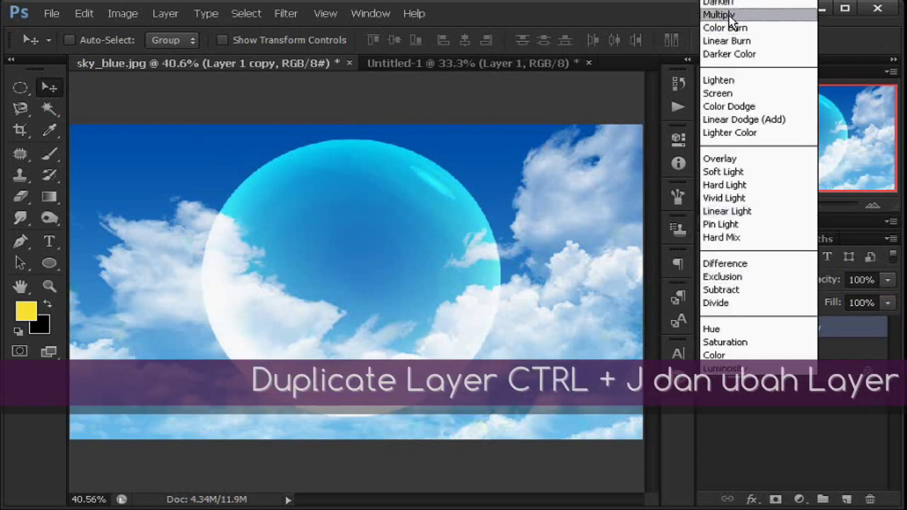
pyautogui.click(718, 14)
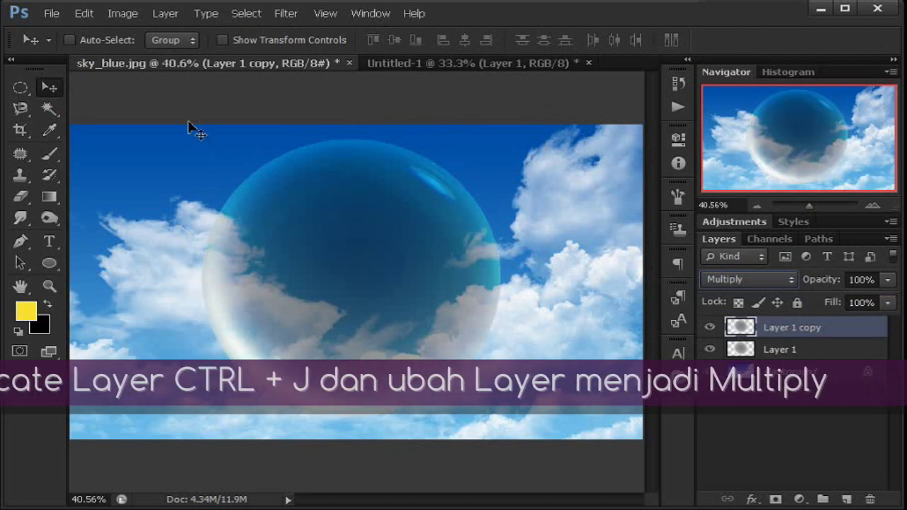
# Apply the Filter Gallery Glass filter: Distortion 5, Smoothness 14, Canvas texture at 150% scaling.
pyautogui.click(290, 15)
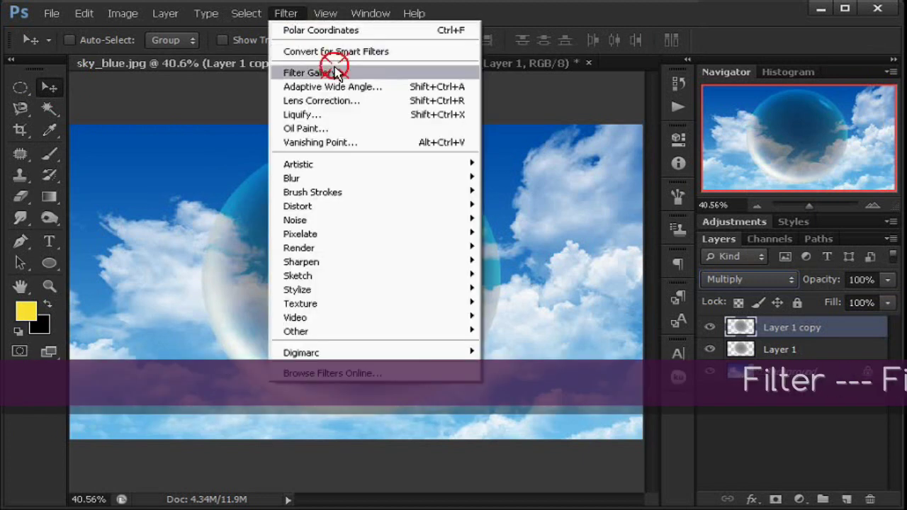
pyautogui.click(335, 73)
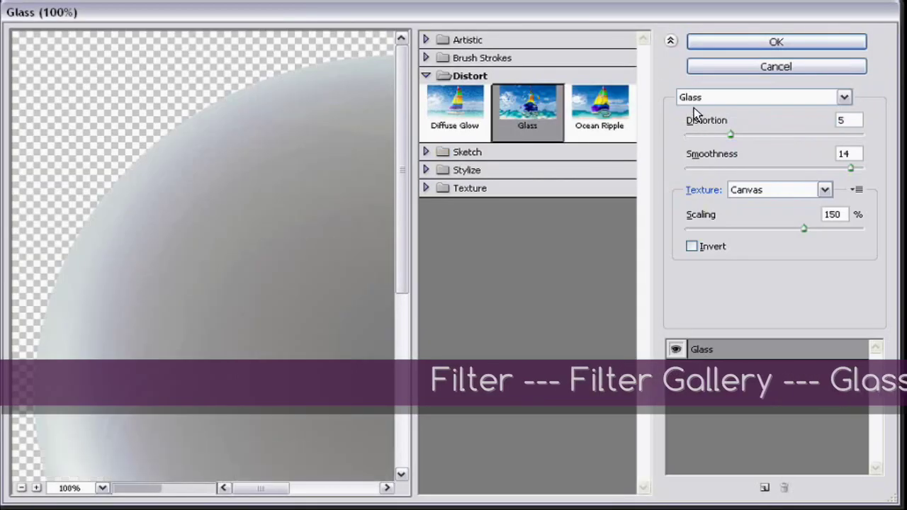
pyautogui.click(703, 100)
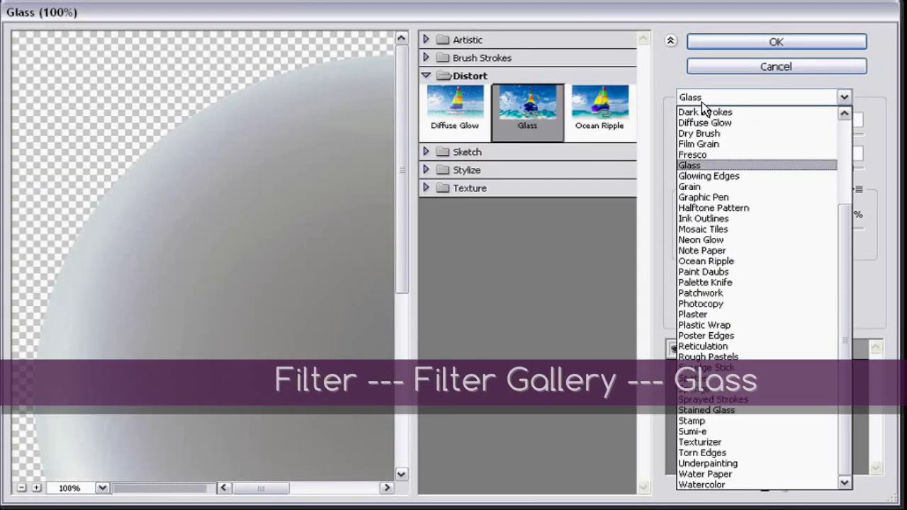
pyautogui.click(708, 165)
pyautogui.click(22, 488)
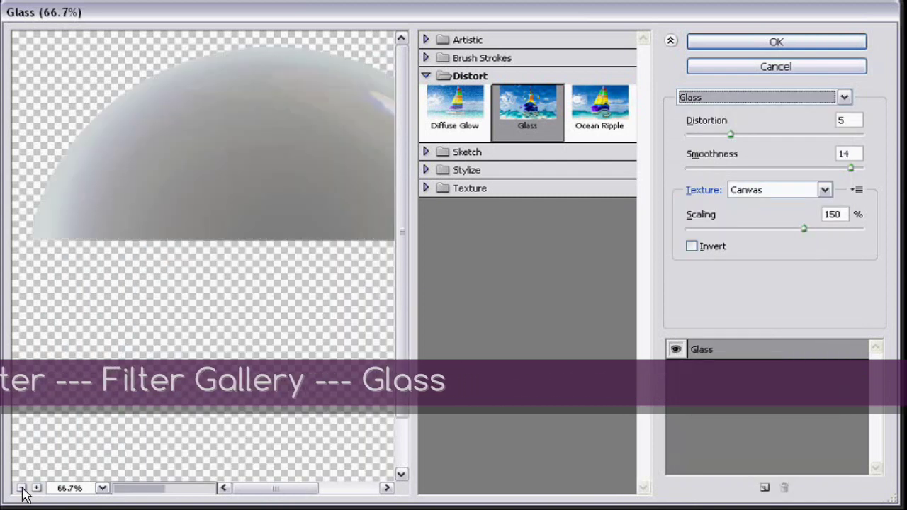
pyautogui.click(852, 154)
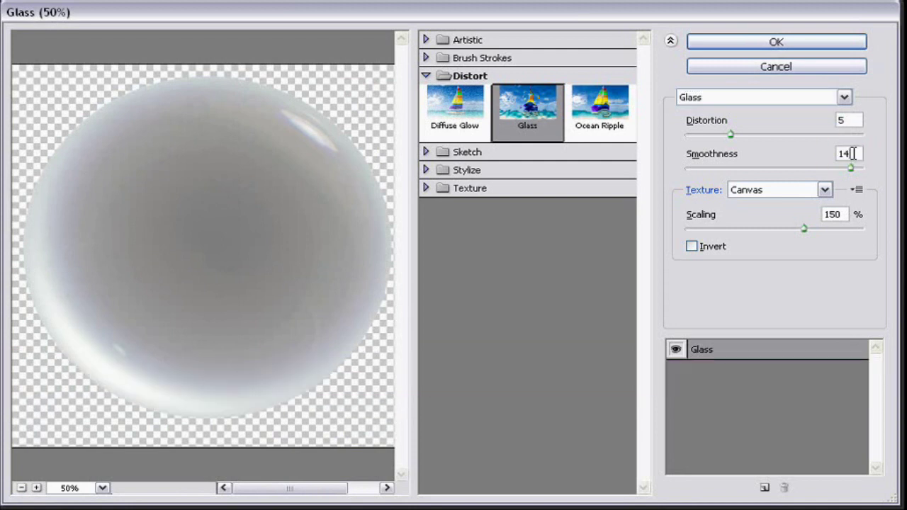
pyautogui.click(855, 120)
pyautogui.click(782, 192)
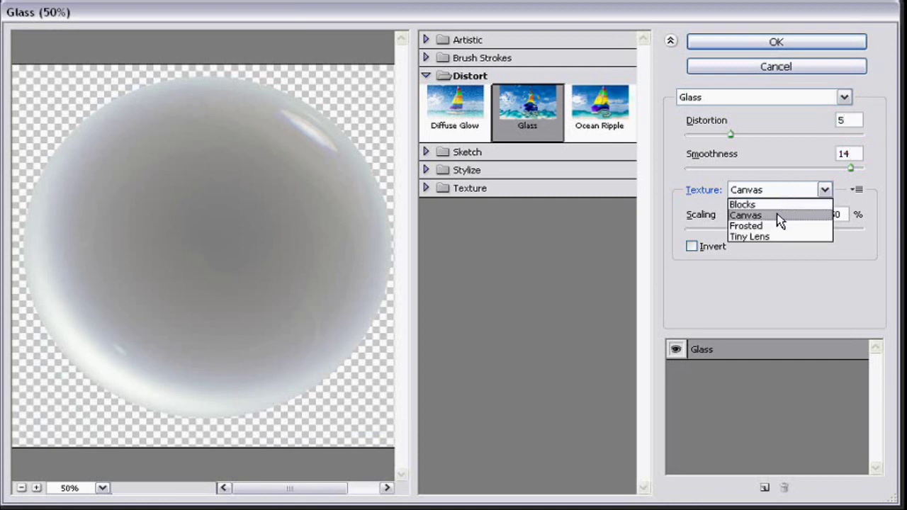
pyautogui.click(777, 216)
pyautogui.click(844, 214)
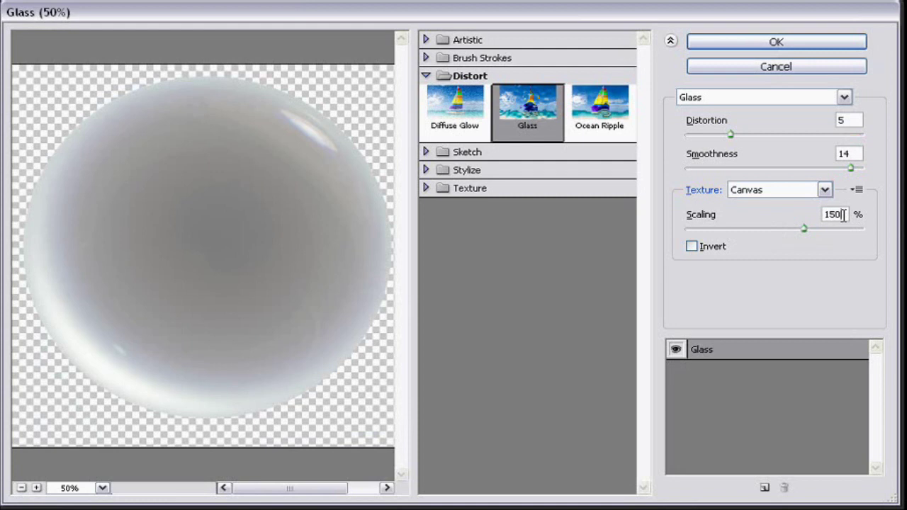
pyautogui.click(805, 43)
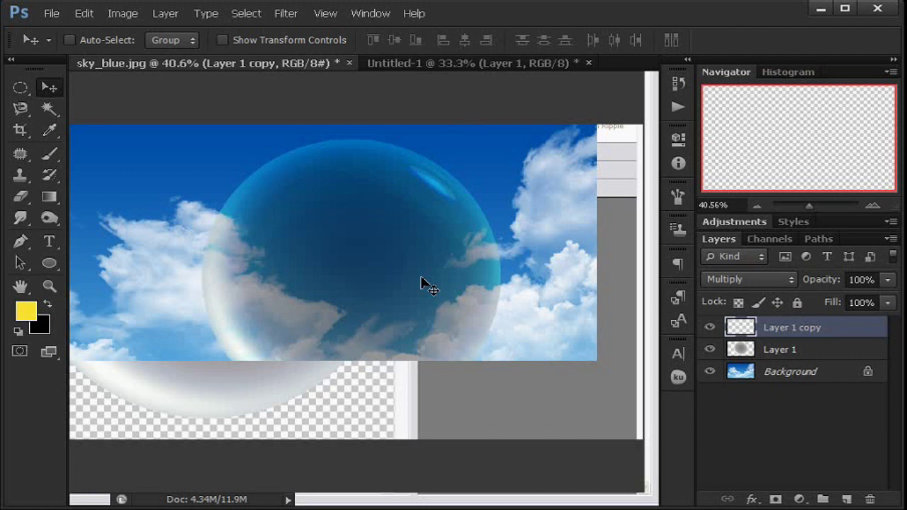
# Lower the Multiply bubble copy's opacity to 38% in the Layers panel.
pyautogui.click(886, 280)
pyautogui.moveTo(890, 304); pyautogui.dragTo(847, 305)
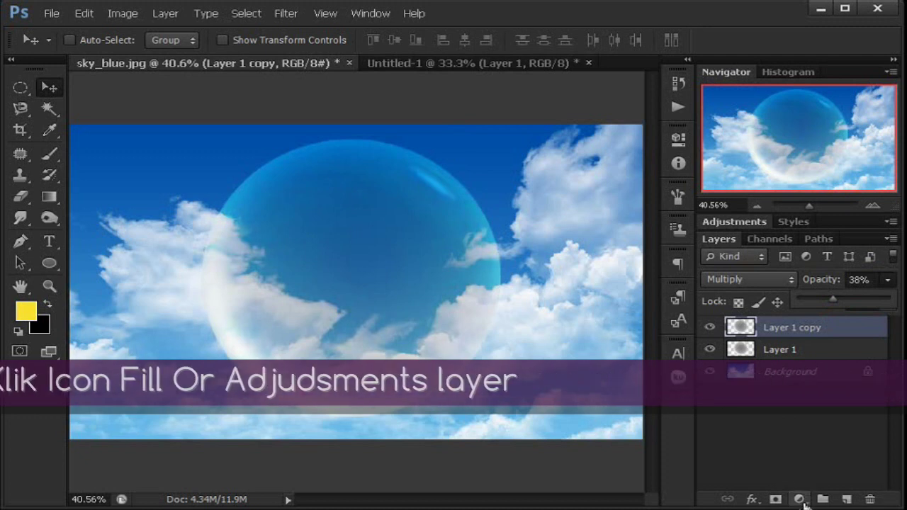
# Add a Levels layer clipped to the bubble copy with its black input raised to 90.
pyautogui.click(800, 500)
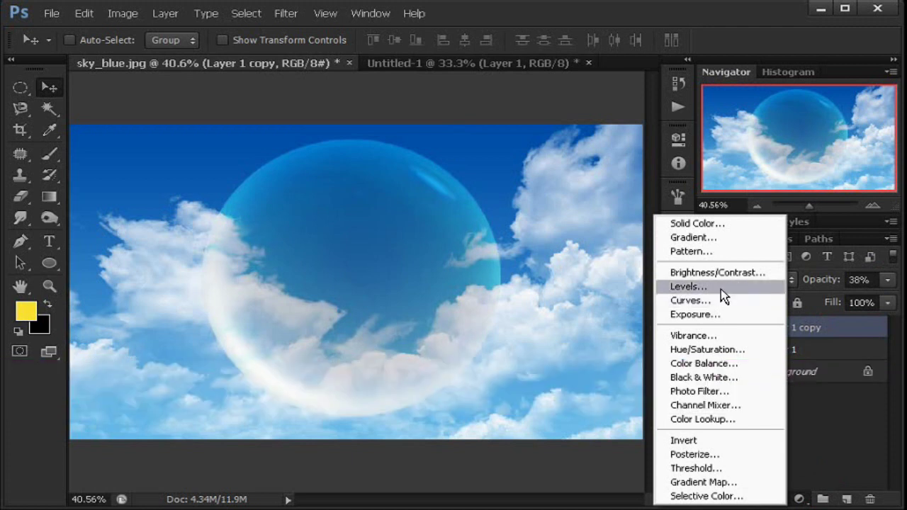
pyautogui.click(720, 289)
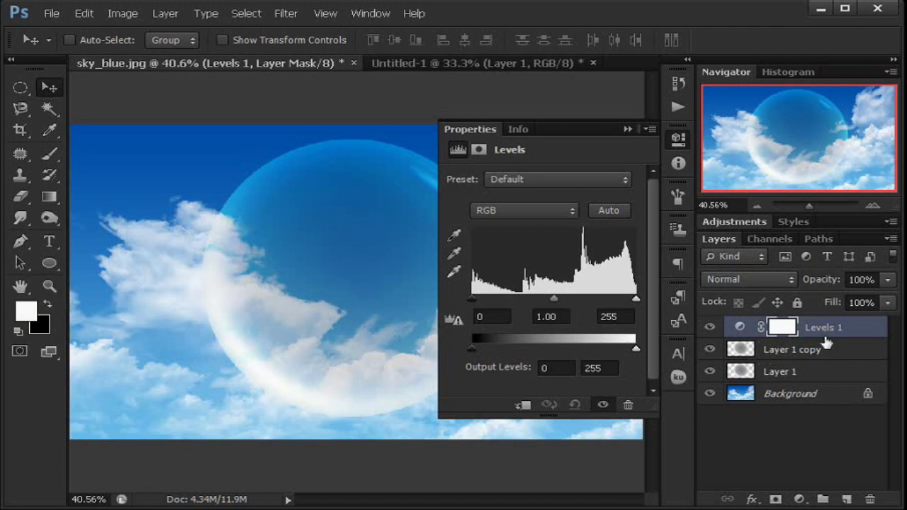
pyautogui.click(890, 241)
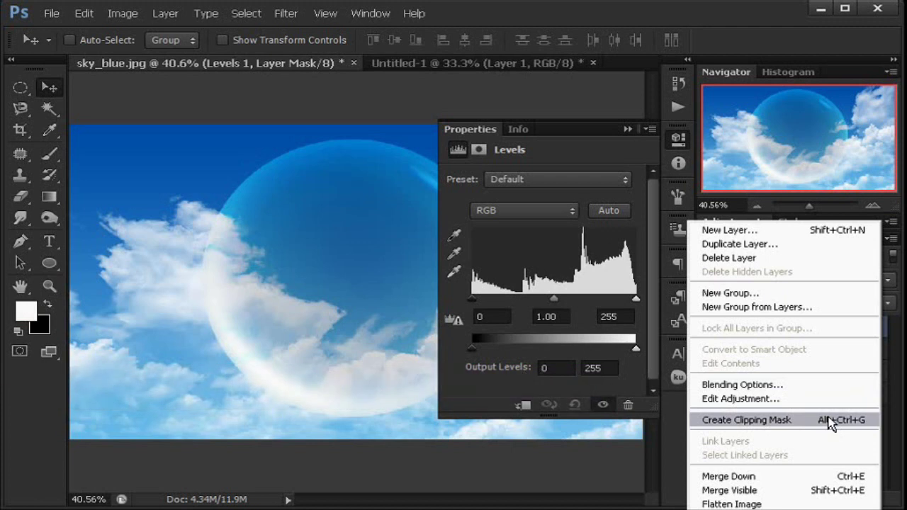
pyautogui.click(829, 420)
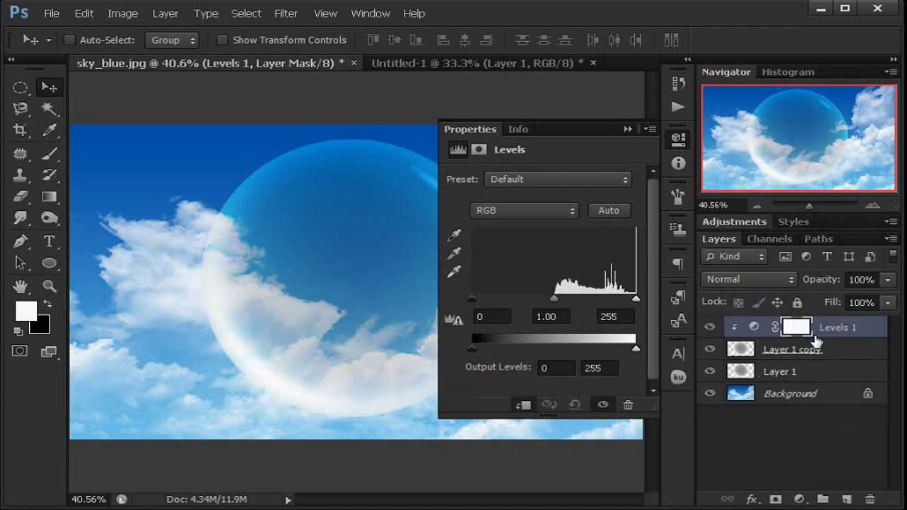
pyautogui.moveTo(474, 302); pyautogui.dragTo(525, 304)
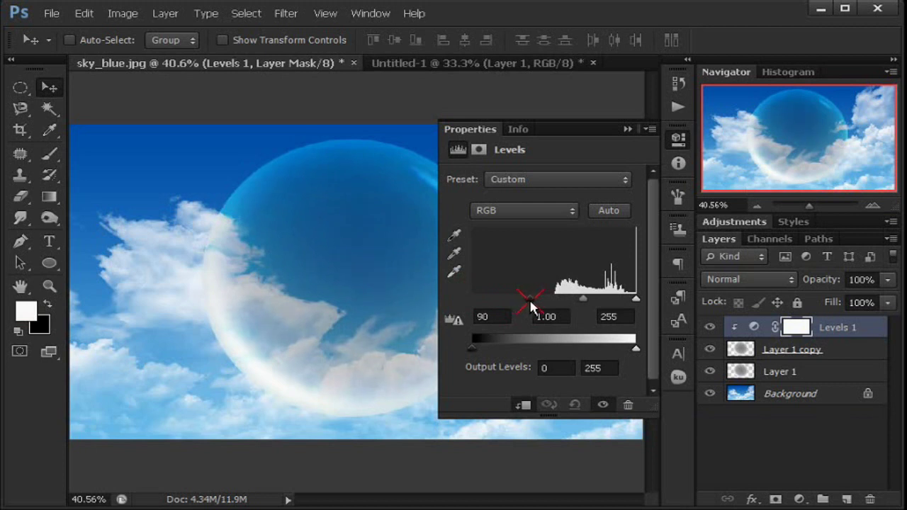
pyautogui.click(628, 130)
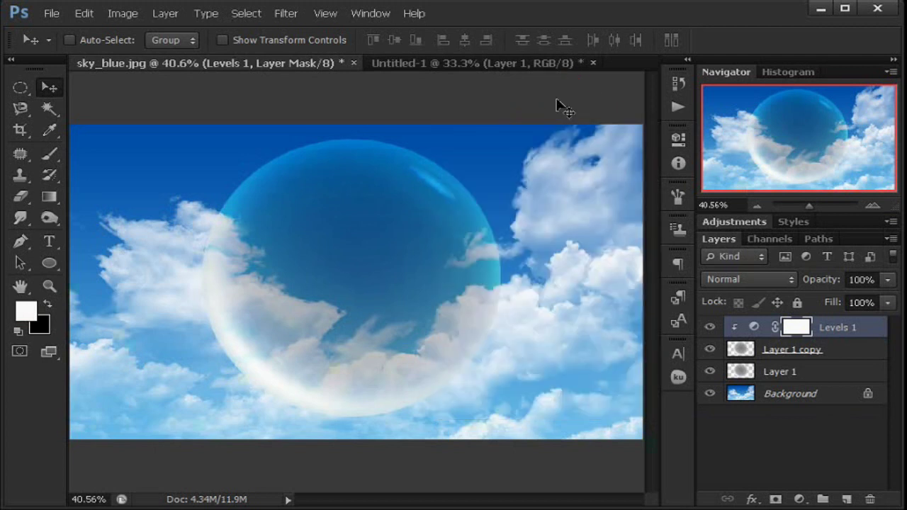
# Load Layer 1's circle as a selection and copy that sky area from Background to Layer 2.
pyautogui.click(435, 63)
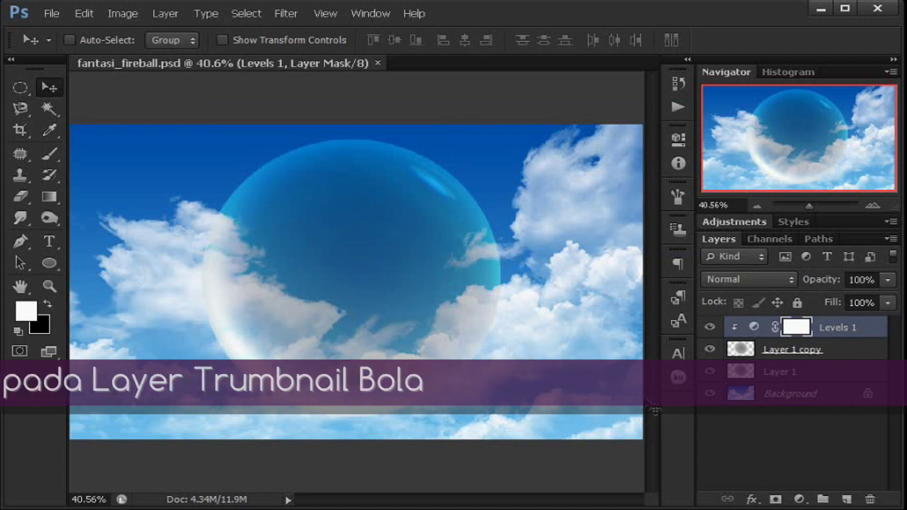
pyautogui.keyDown('ctrl'); pyautogui.click(741, 375); pyautogui.keyUp('ctrl')
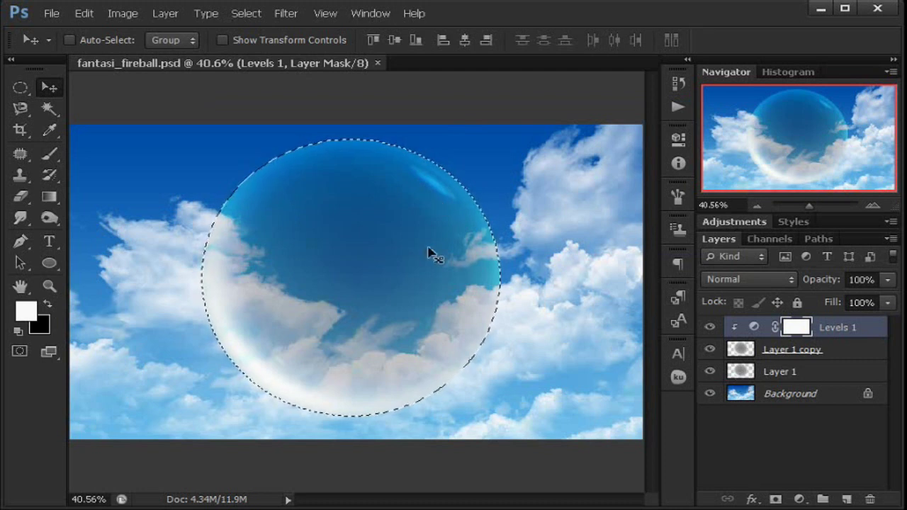
pyautogui.click(818, 396)
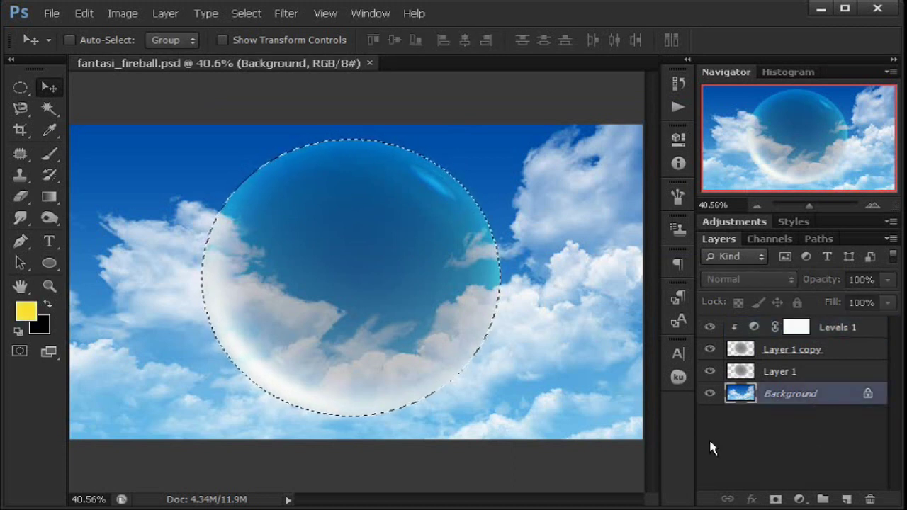
pyautogui.hotkey('ctrl', 'j')
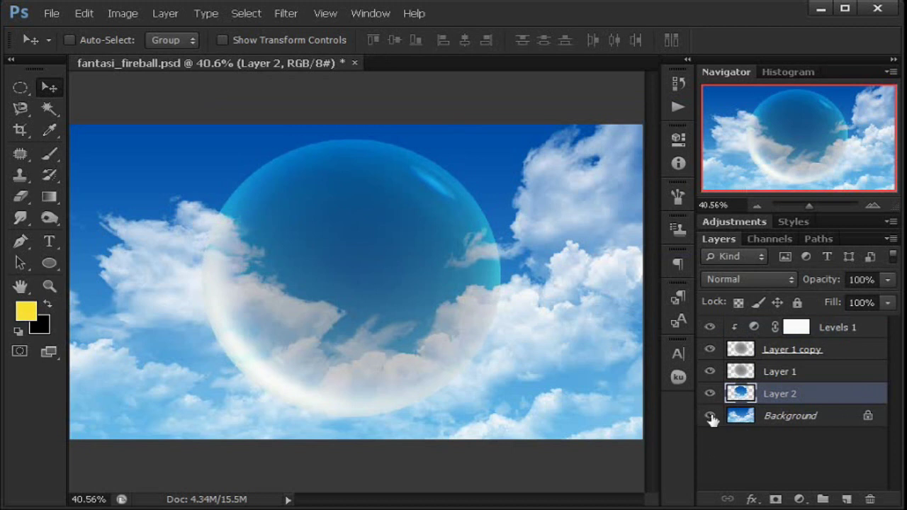
pyautogui.click(710, 416)
pyautogui.click(710, 417)
# Blur the Layer 2 sky circle with a Gaussian Blur of about 4.9 px radius.
pyautogui.click(292, 15)
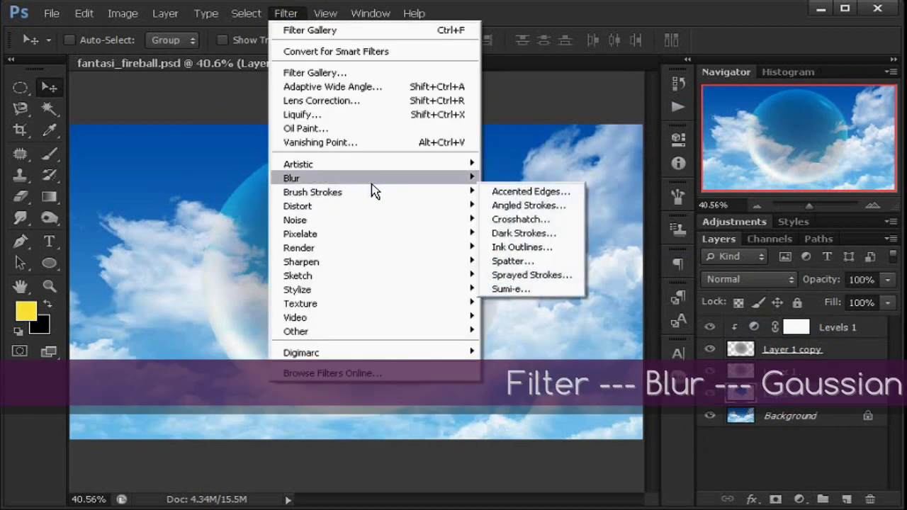
pyautogui.moveTo(292, 178)
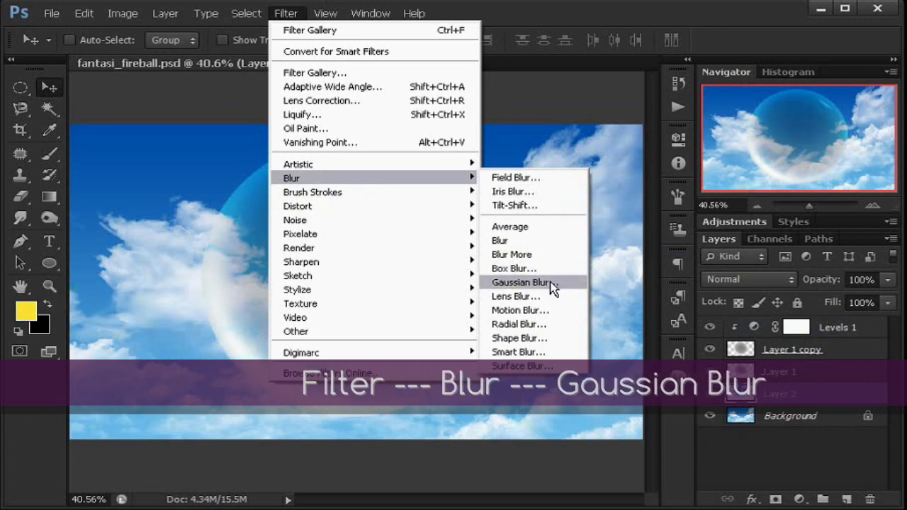
pyautogui.click(552, 287)
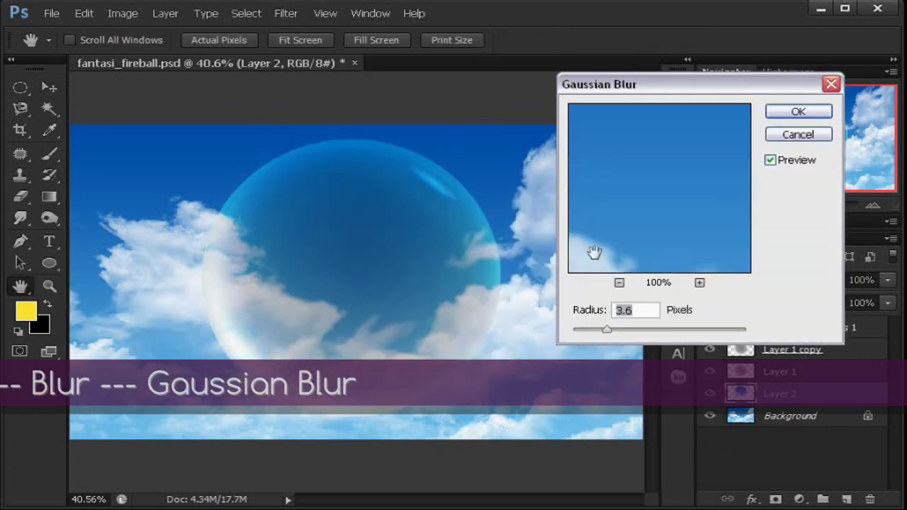
pyautogui.click(608, 331)
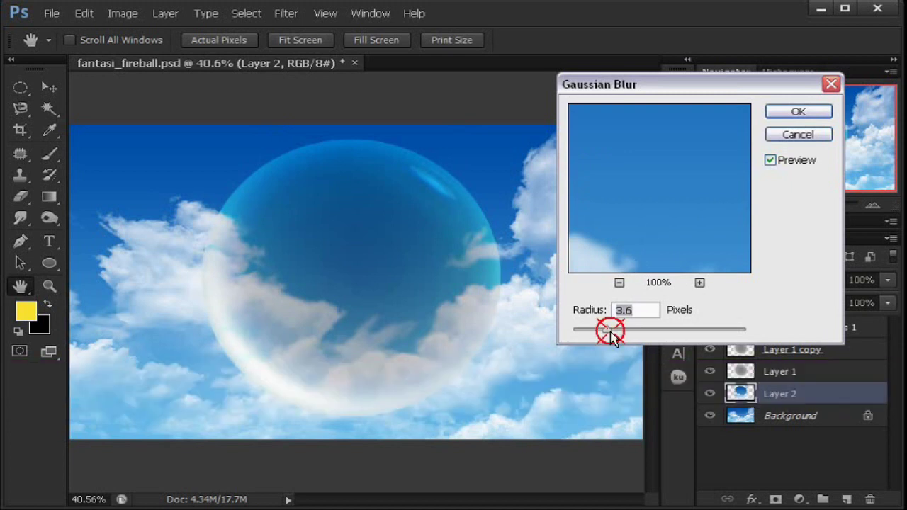
pyautogui.moveTo(610, 331); pyautogui.dragTo(611, 332)
pyautogui.moveTo(610, 332); pyautogui.dragTo(620, 333)
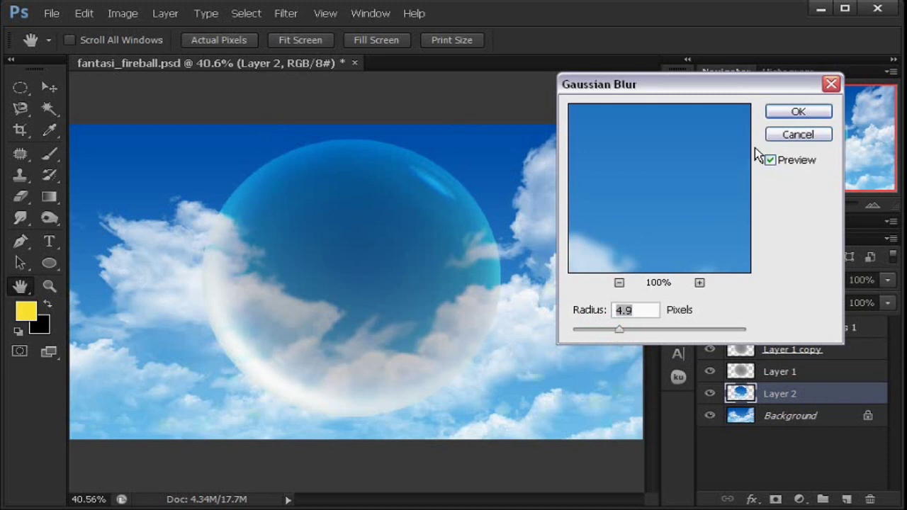
pyautogui.click(798, 114)
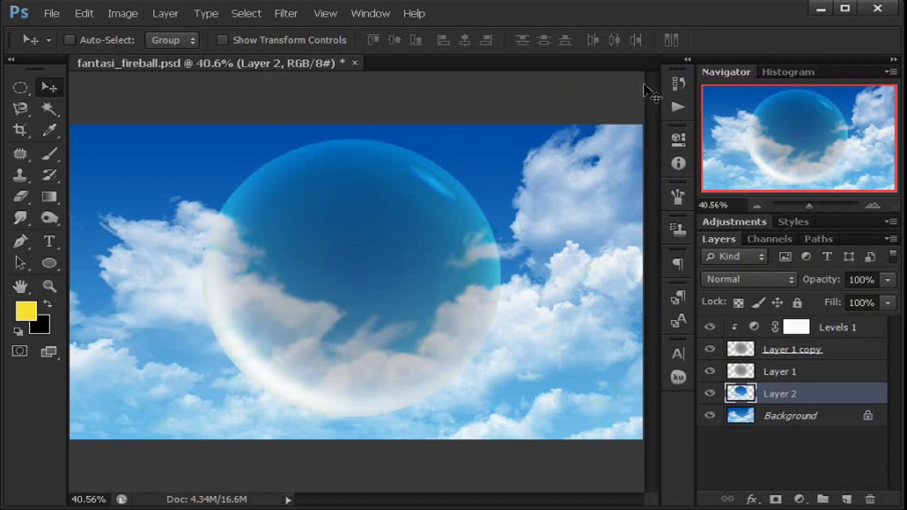
# Group Layer 1, Layer 1 copy and Levels 1 and name the group 'bola'.
pyautogui.click(843, 375)
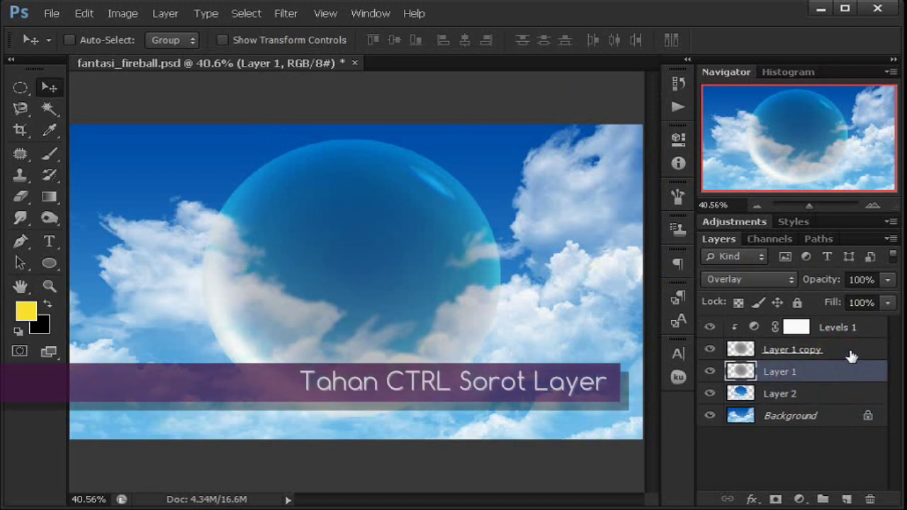
pyautogui.keyDown('ctrl'); pyautogui.click(847, 351); pyautogui.keyUp('ctrl')
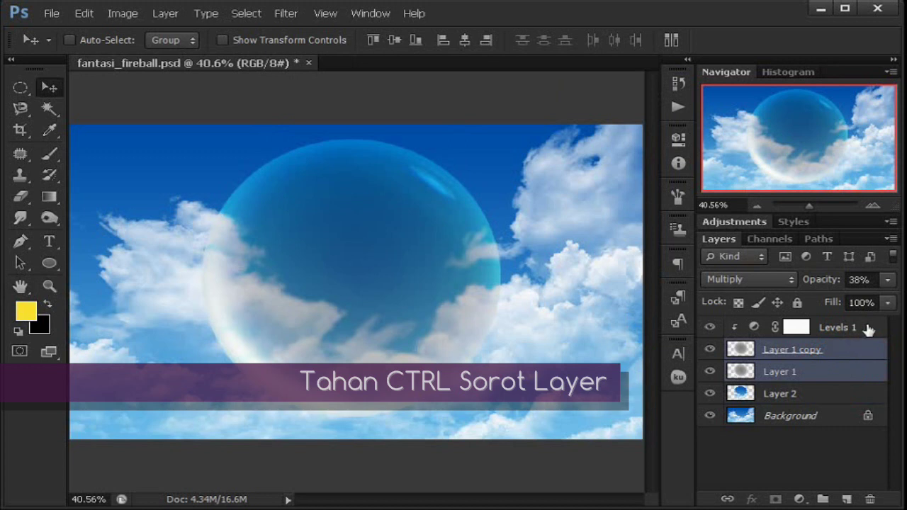
pyautogui.keyDown('ctrl'); pyautogui.click(868, 328); pyautogui.keyUp('ctrl')
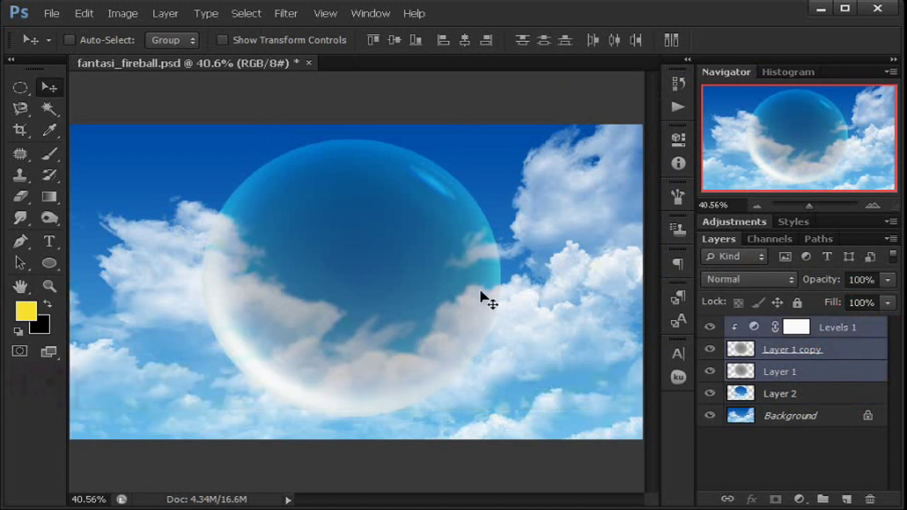
pyautogui.hotkey('ctrl', 'g')
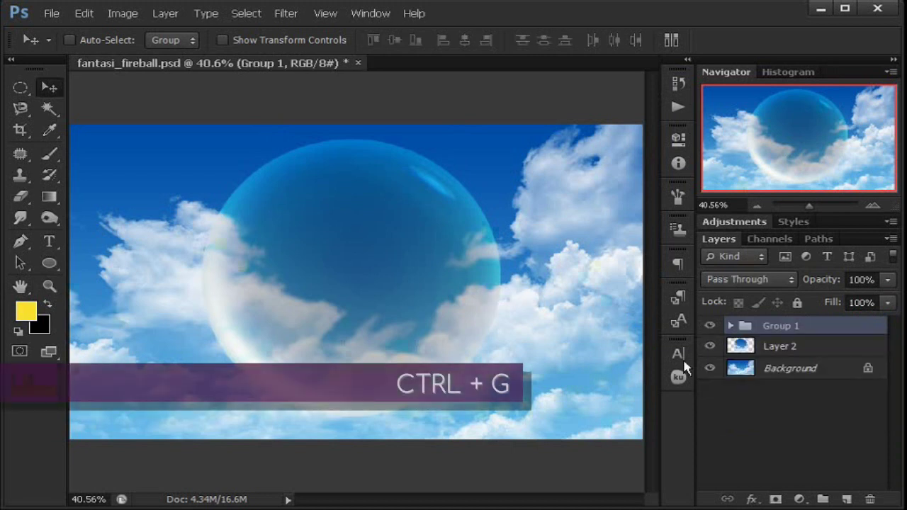
pyautogui.doubleClick(779, 327)
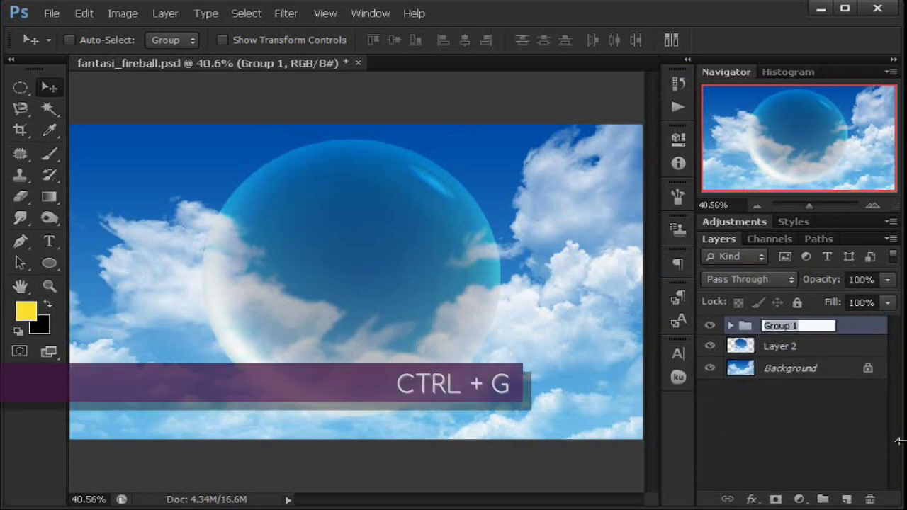
pyautogui.write('bola')
pyautogui.click(859, 330)
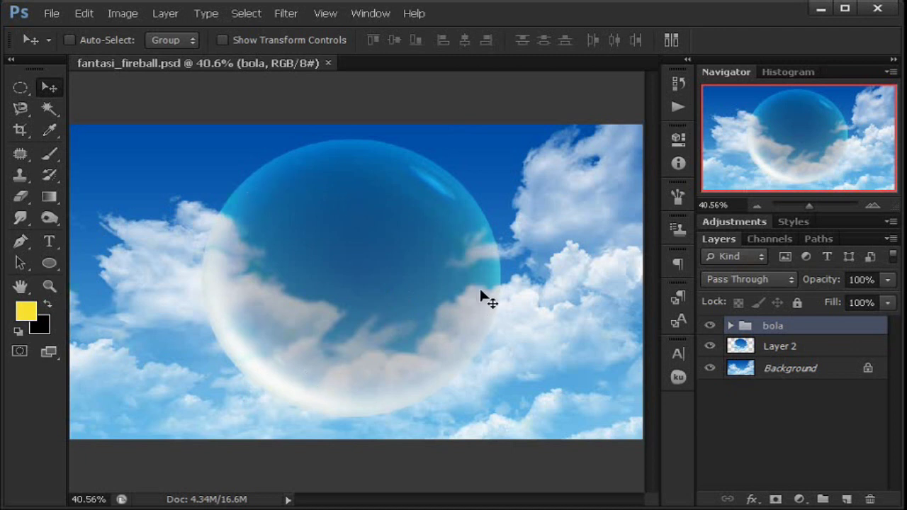
# Duplicate the Background, move the copy to the top, and add a layer mask to it.
pyautogui.click(794, 373)
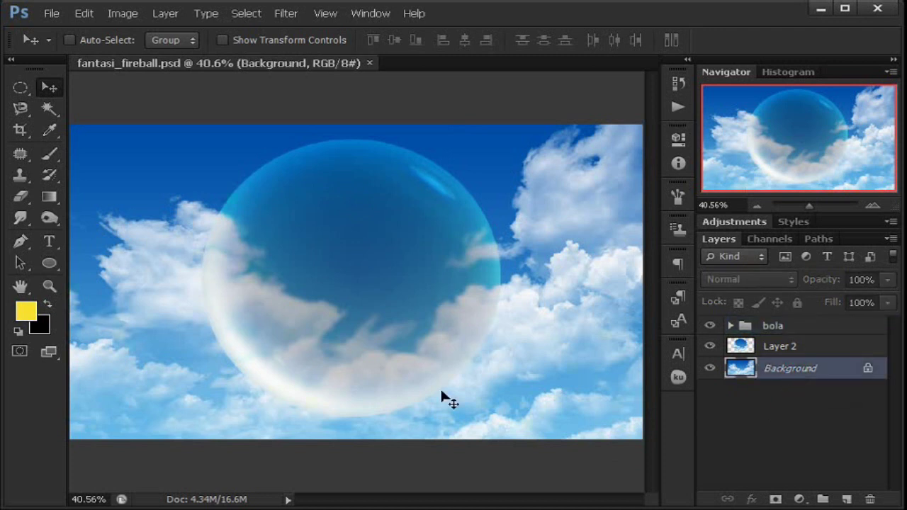
pyautogui.hotkey('ctrl', 'j')
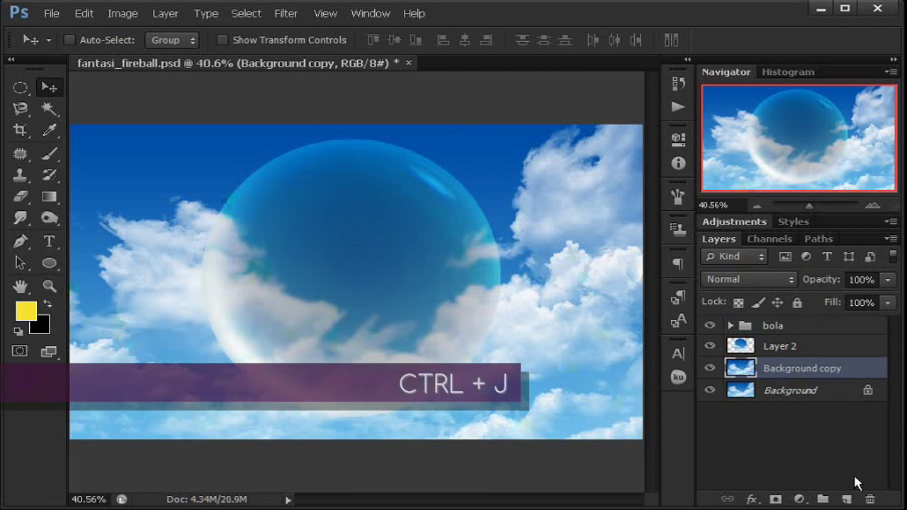
pyautogui.moveTo(826, 372)
pyautogui.mouseDown()
pyautogui.moveTo(826, 334)
pyautogui.moveTo(816, 360)
pyautogui.mouseUp()
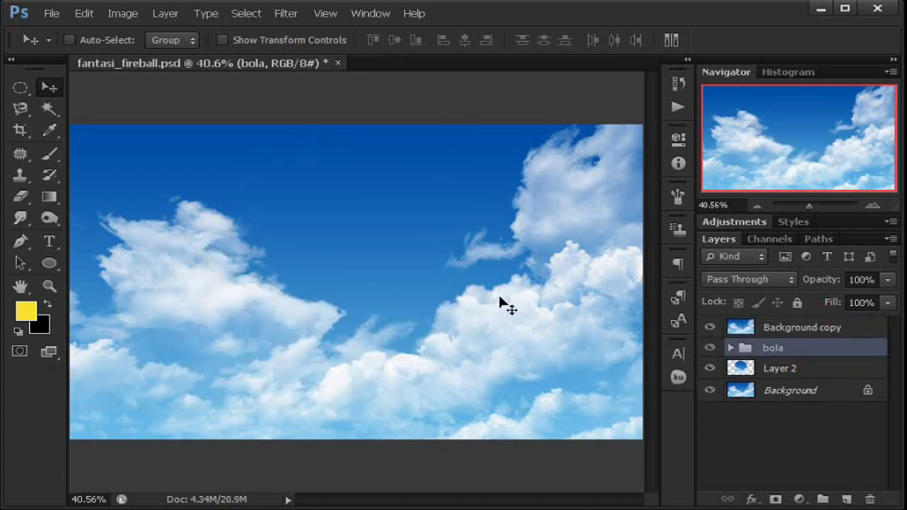
pyautogui.click(801, 333)
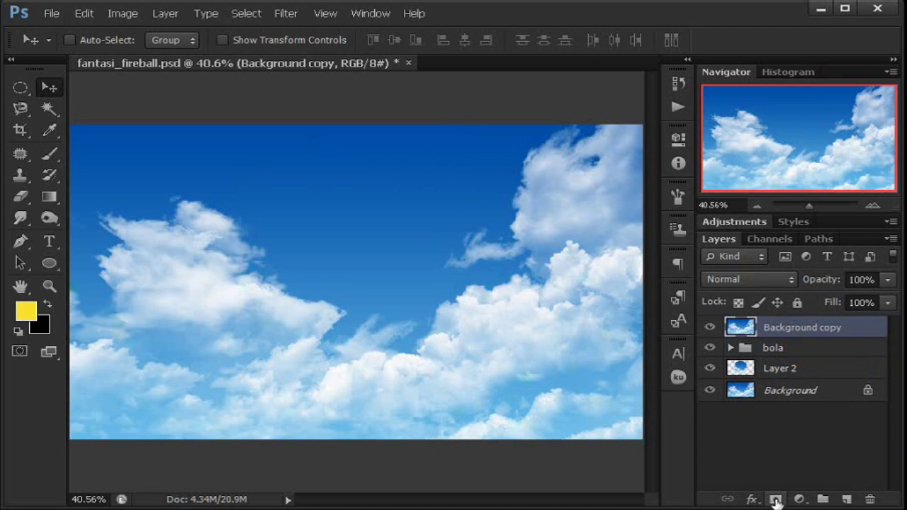
pyautogui.click(776, 501)
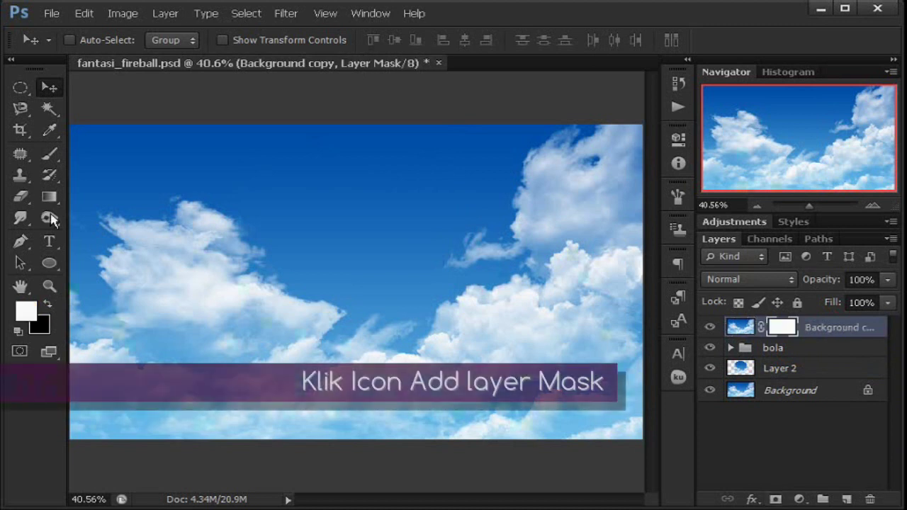
# Set up the Eraser with a soft round brush enlarged to 178 px.
pyautogui.click(21, 201)
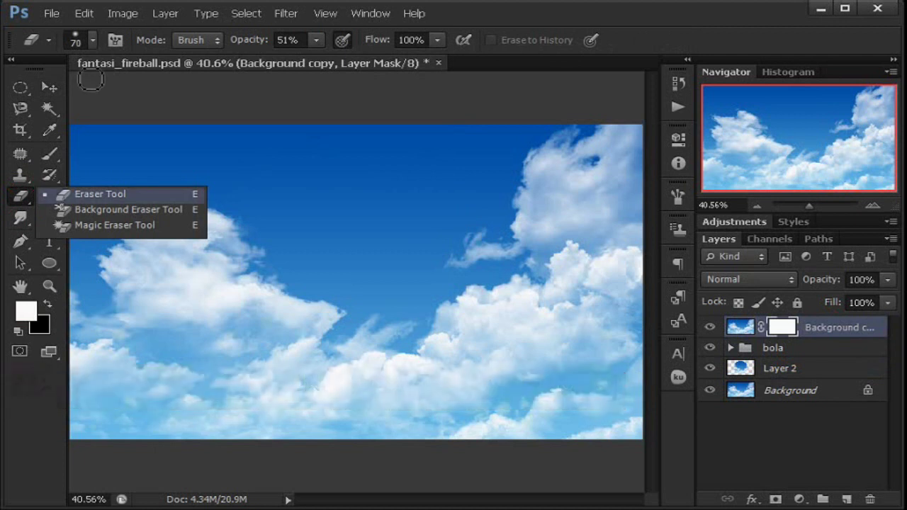
pyautogui.click(316, 39)
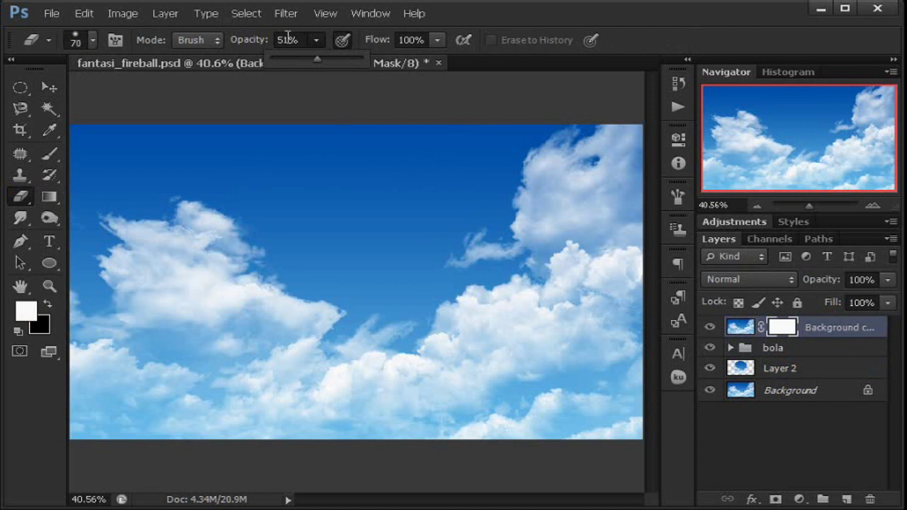
pyautogui.click(542, 26)
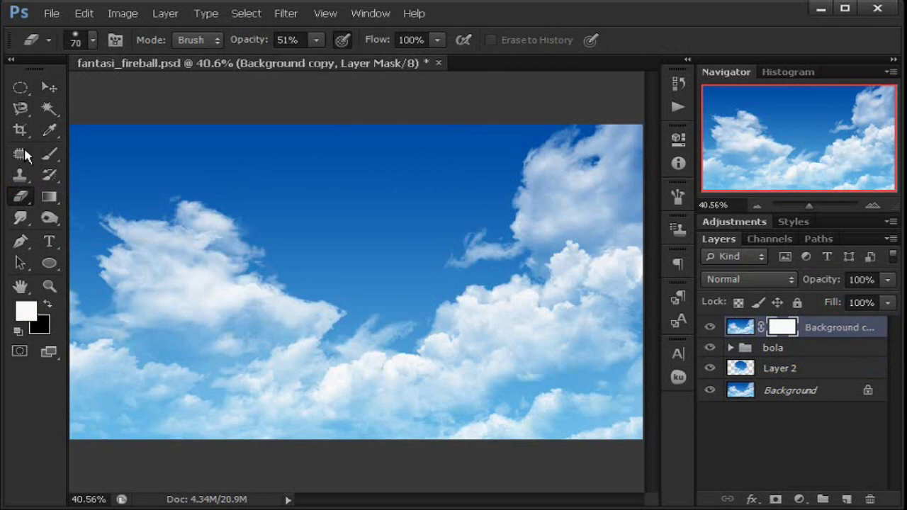
pyautogui.click(92, 39)
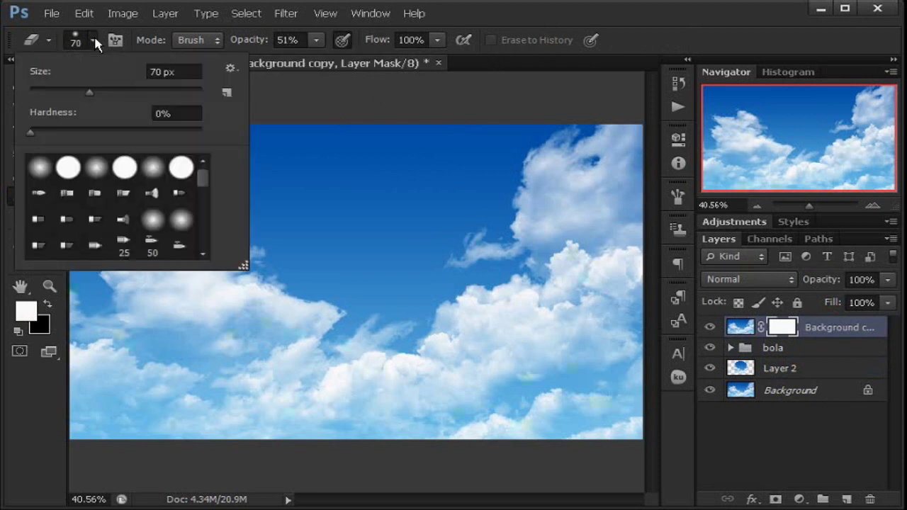
pyautogui.click(39, 168)
pyautogui.moveTo(90, 94); pyautogui.dragTo(146, 92)
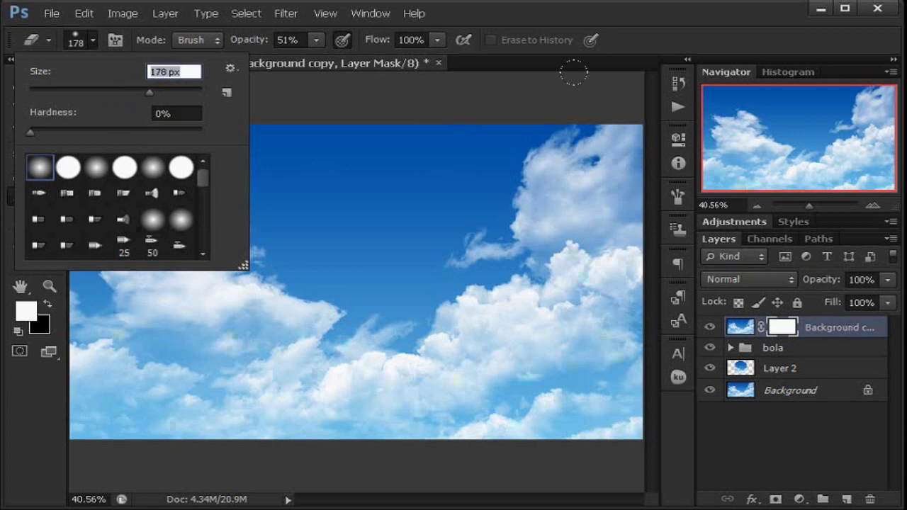
pyautogui.click(585, 28)
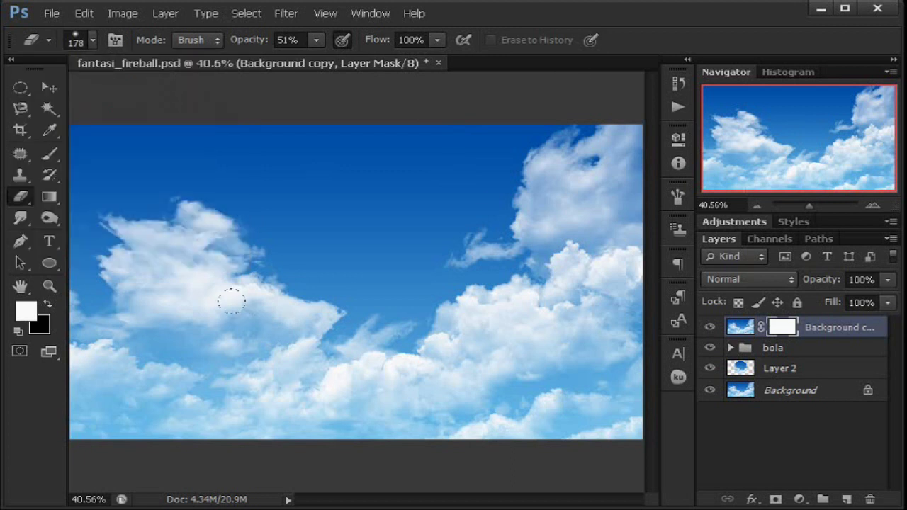
# Raise the eraser to 83% opacity and erase the sky copy over the bubble's middle.
pyautogui.moveTo(277, 314); pyautogui.dragTo(247, 243)
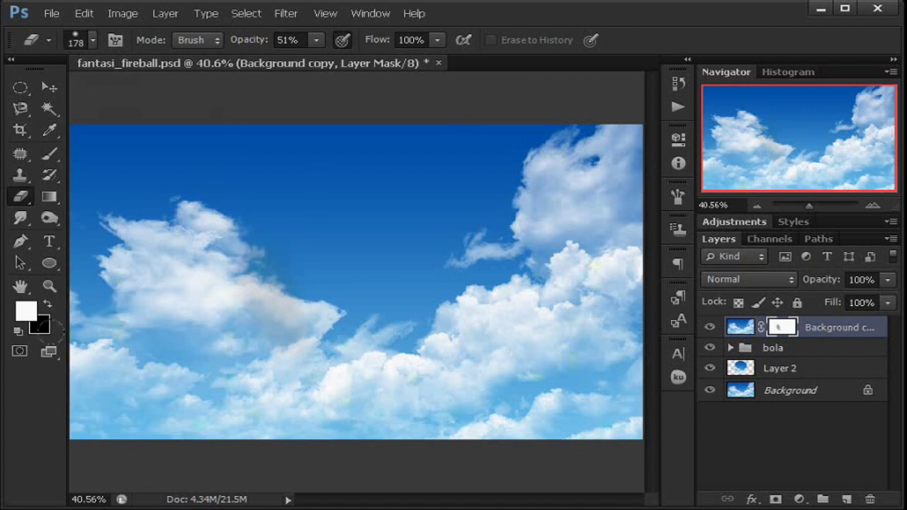
pyautogui.click(48, 305)
pyautogui.click(269, 219)
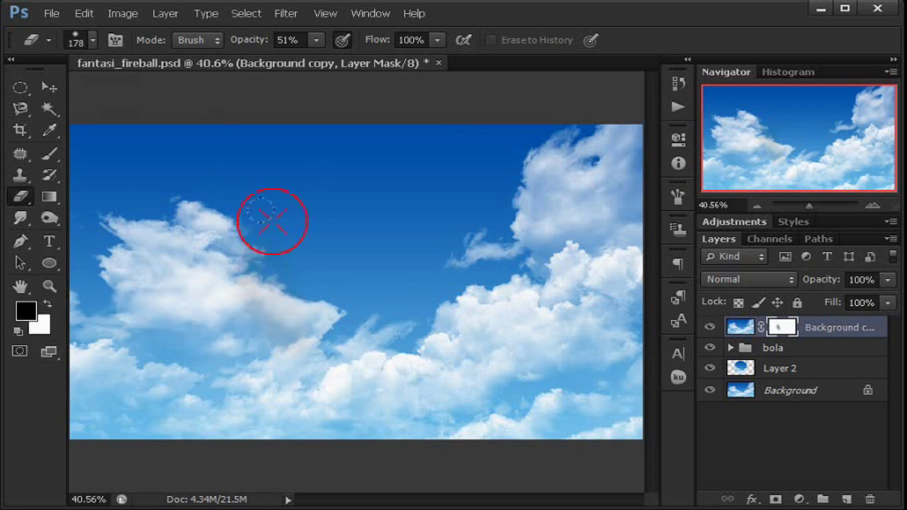
pyautogui.click(49, 305)
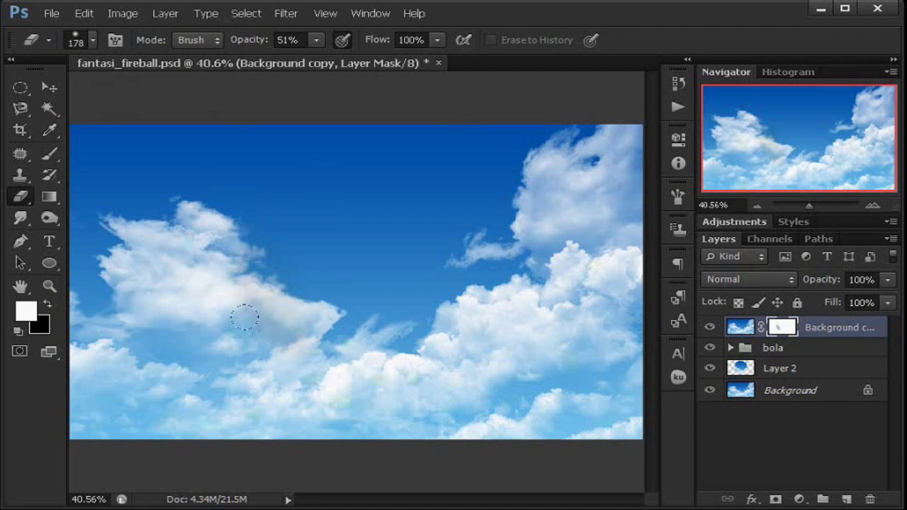
pyautogui.moveTo(318, 318)
pyautogui.mouseDown()
pyautogui.moveTo(289, 257)
pyautogui.moveTo(234, 227)
pyautogui.moveTo(308, 300)
pyautogui.moveTo(314, 239)
pyautogui.mouseUp()
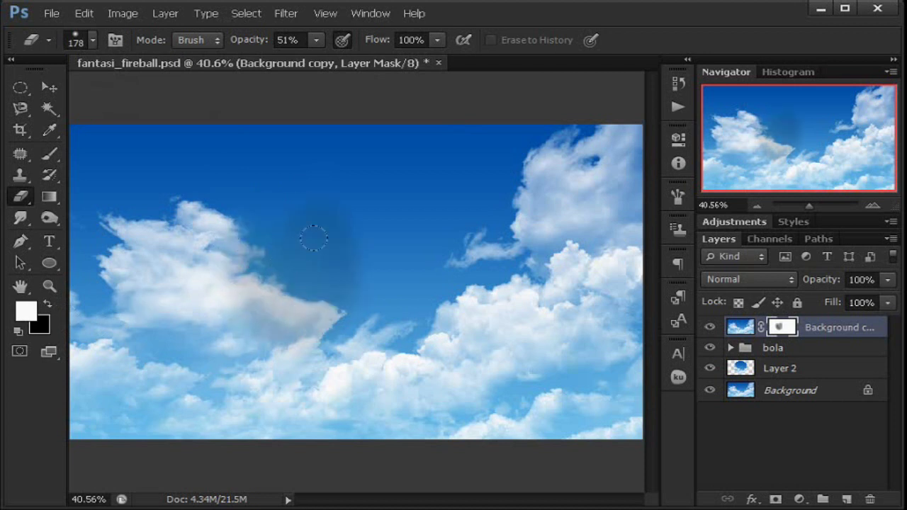
pyautogui.click(316, 40)
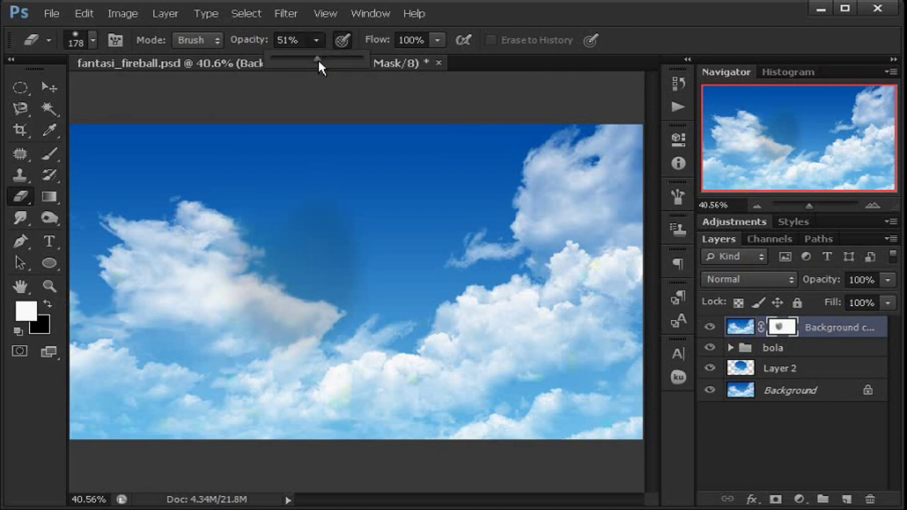
pyautogui.moveTo(317, 59); pyautogui.dragTo(347, 63)
pyautogui.click(241, 276)
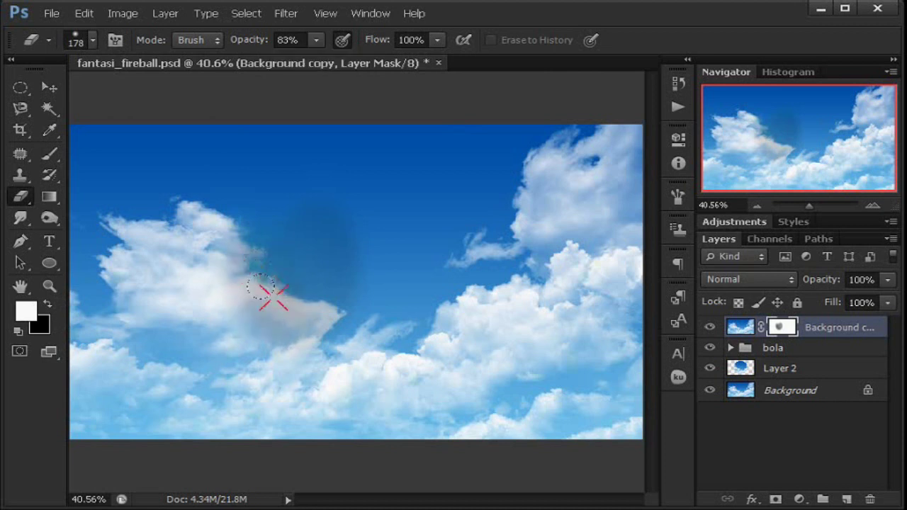
pyautogui.moveTo(273, 287)
pyautogui.mouseDown()
pyautogui.moveTo(338, 243)
pyautogui.moveTo(313, 297)
pyautogui.moveTo(362, 303)
pyautogui.moveTo(393, 272)
pyautogui.moveTo(408, 219)
pyautogui.moveTo(358, 228)
pyautogui.moveTo(276, 183)
pyautogui.moveTo(237, 255)
pyautogui.moveTo(246, 214)
pyautogui.moveTo(330, 177)
pyautogui.moveTo(237, 188)
pyautogui.mouseUp()
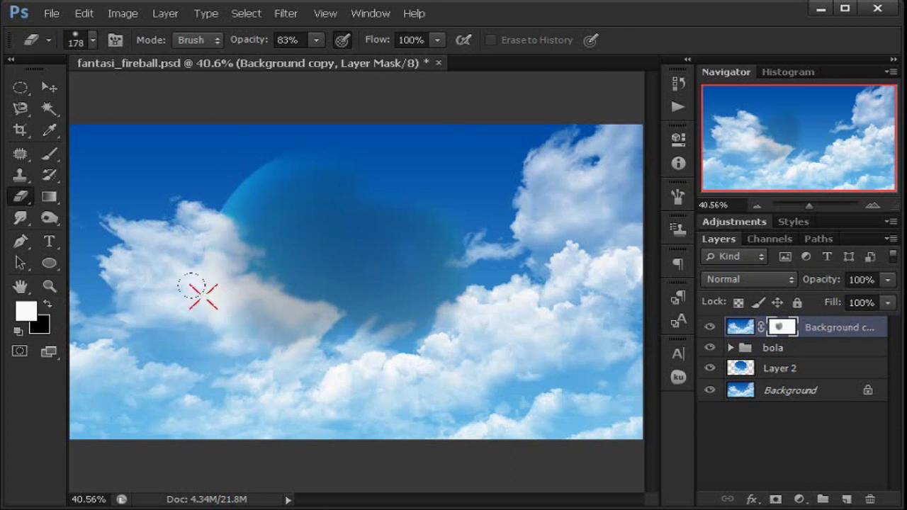
# Reveal the sphere's top, highlight and rims while clouds stay over its lower edge.
pyautogui.moveTo(279, 175)
pyautogui.mouseDown()
pyautogui.moveTo(421, 170)
pyautogui.moveTo(383, 185)
pyautogui.mouseUp()
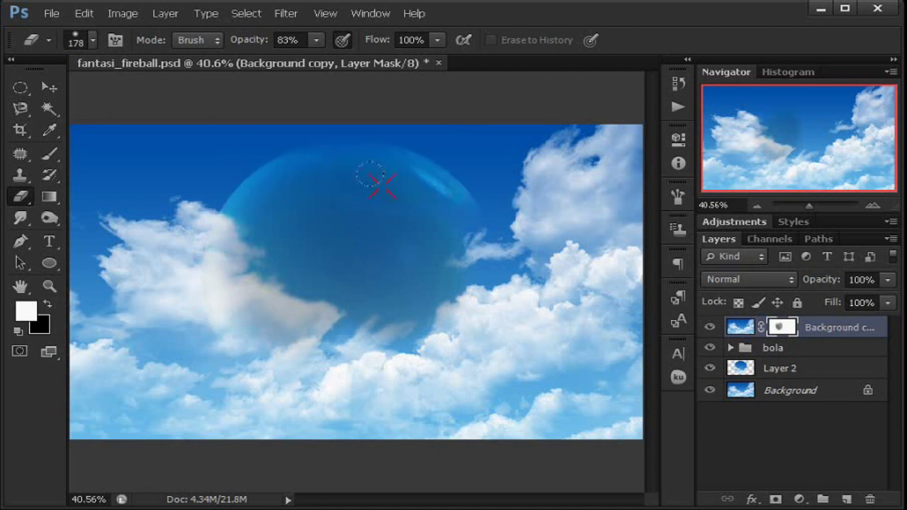
pyautogui.moveTo(363, 152)
pyautogui.mouseDown()
pyautogui.moveTo(303, 135)
pyautogui.moveTo(288, 142)
pyautogui.mouseUp()
pyautogui.moveTo(352, 140); pyautogui.dragTo(399, 146)
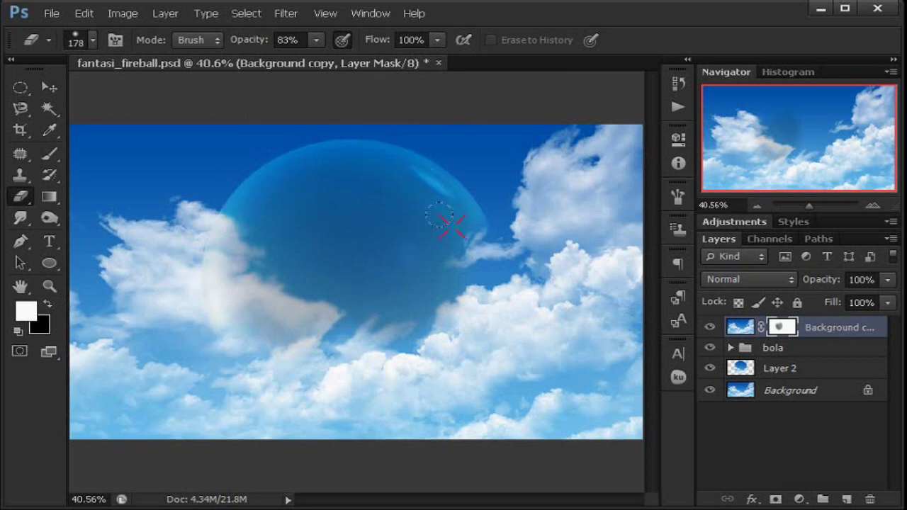
pyautogui.moveTo(452, 226)
pyautogui.mouseDown()
pyautogui.moveTo(490, 247)
pyautogui.moveTo(467, 308)
pyautogui.moveTo(475, 297)
pyautogui.moveTo(397, 304)
pyautogui.mouseUp()
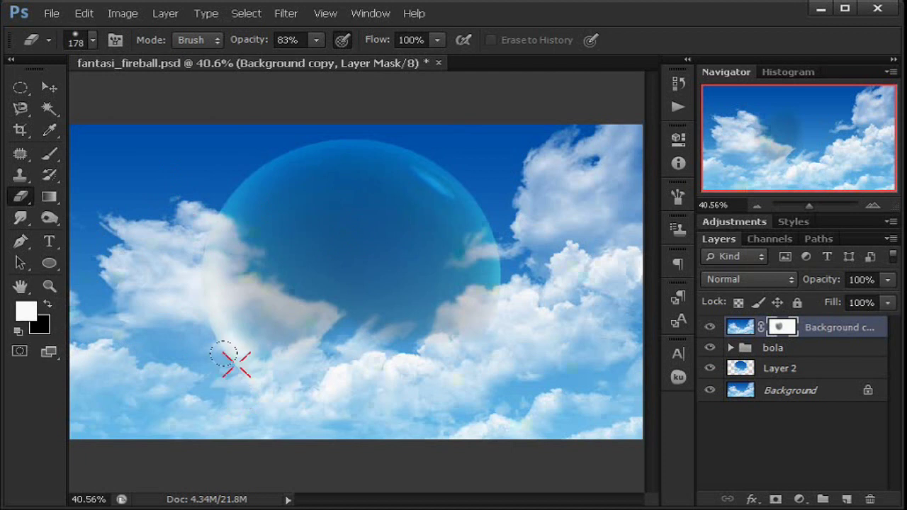
pyautogui.moveTo(236, 363)
pyautogui.mouseDown()
pyautogui.moveTo(413, 366)
pyautogui.moveTo(491, 296)
pyautogui.mouseUp()
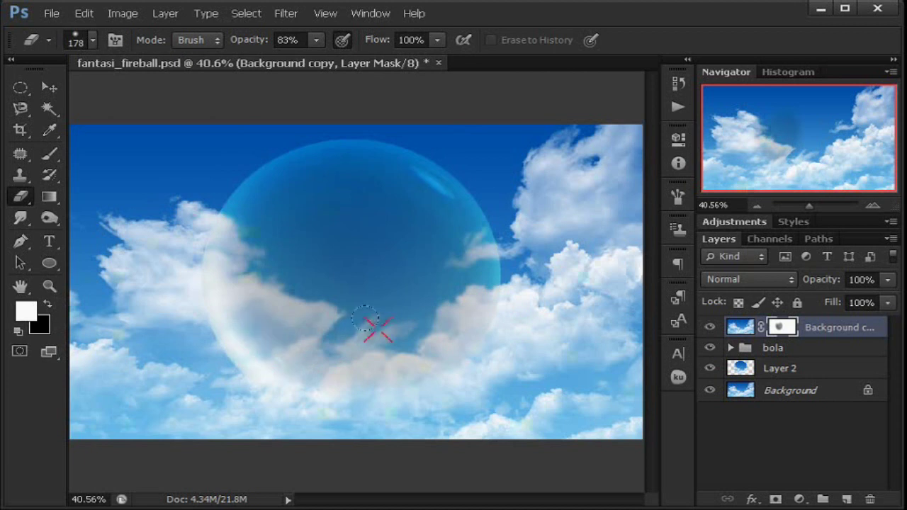
pyautogui.moveTo(370, 327)
pyautogui.mouseDown()
pyautogui.moveTo(355, 314)
pyautogui.moveTo(375, 320)
pyautogui.mouseUp()
pyautogui.moveTo(352, 360); pyautogui.dragTo(263, 314)
# Reveal the sphere's lower-left arc and lower-right rim through the clouds.
pyautogui.click(48, 305)
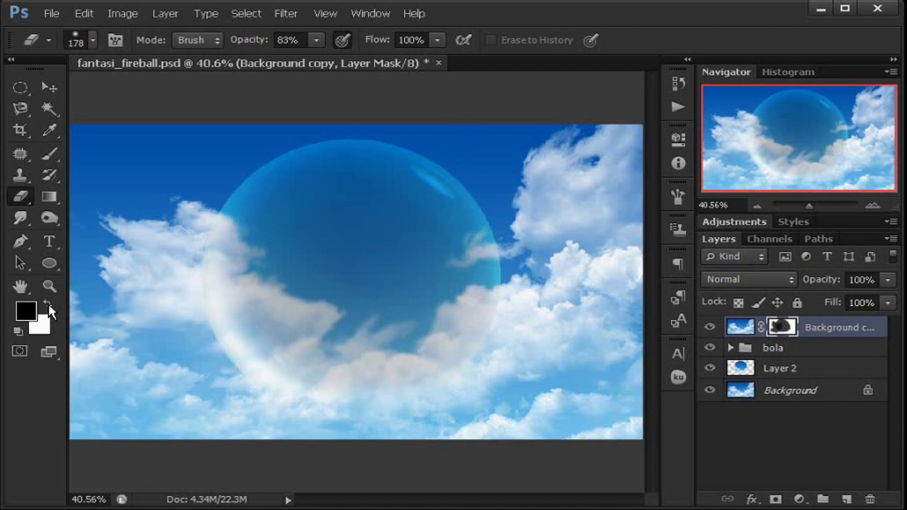
pyautogui.click(247, 381)
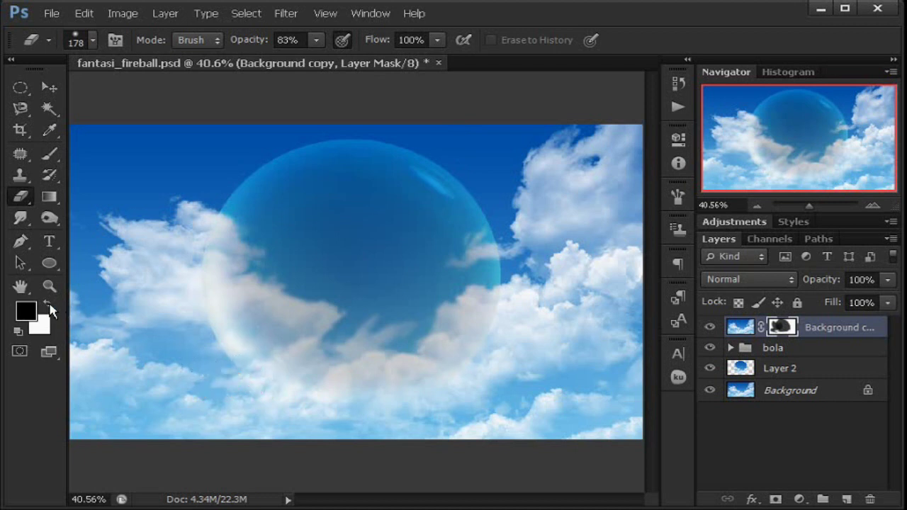
pyautogui.click(49, 304)
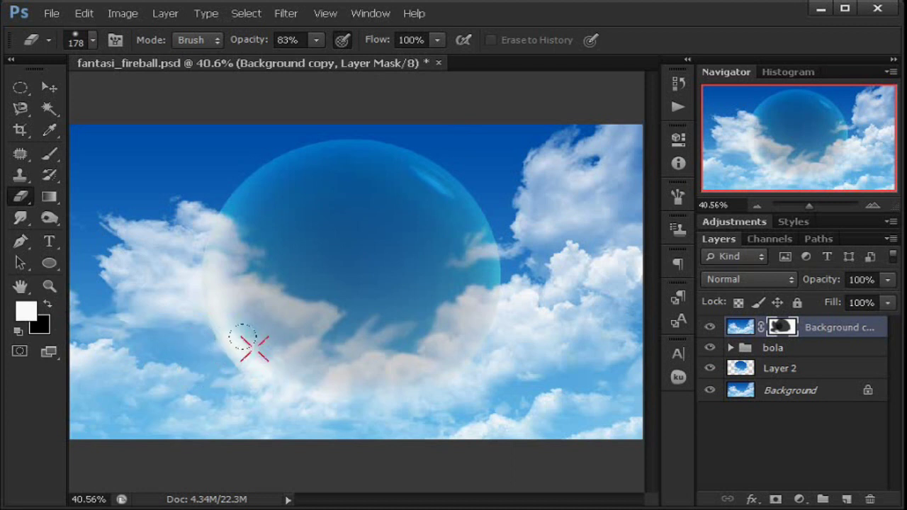
pyautogui.moveTo(216, 352); pyautogui.dragTo(207, 274)
pyautogui.moveTo(499, 290); pyautogui.dragTo(463, 346)
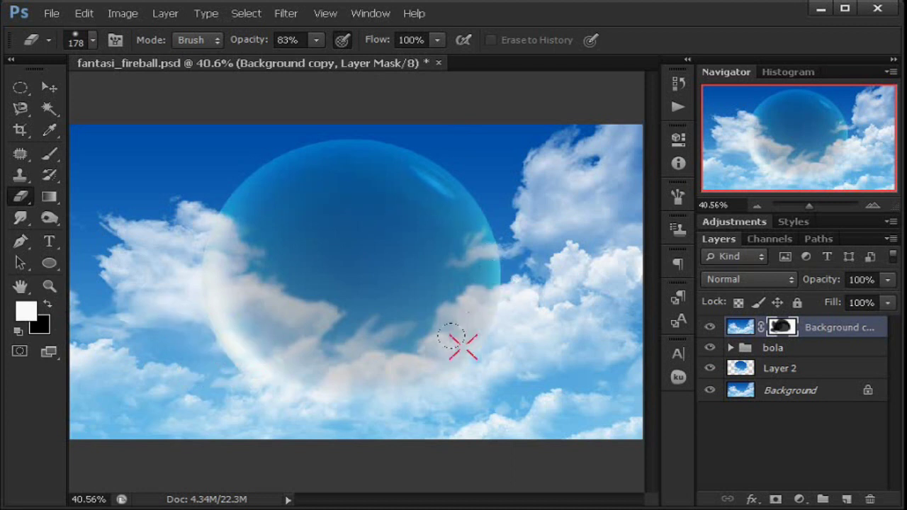
pyautogui.moveTo(486, 300); pyautogui.dragTo(392, 362)
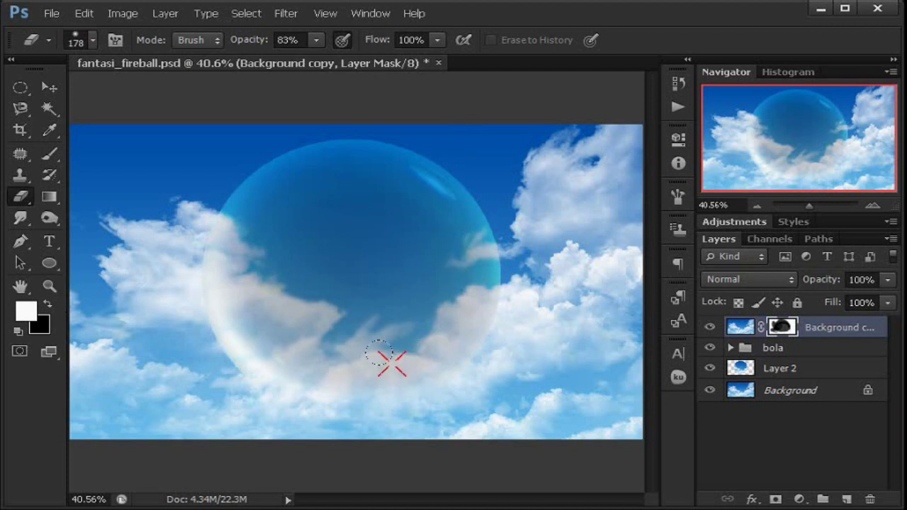
# Touch up the cloud blend over the lower sphere and its left edge, then select Layer 2.
pyautogui.click(348, 374)
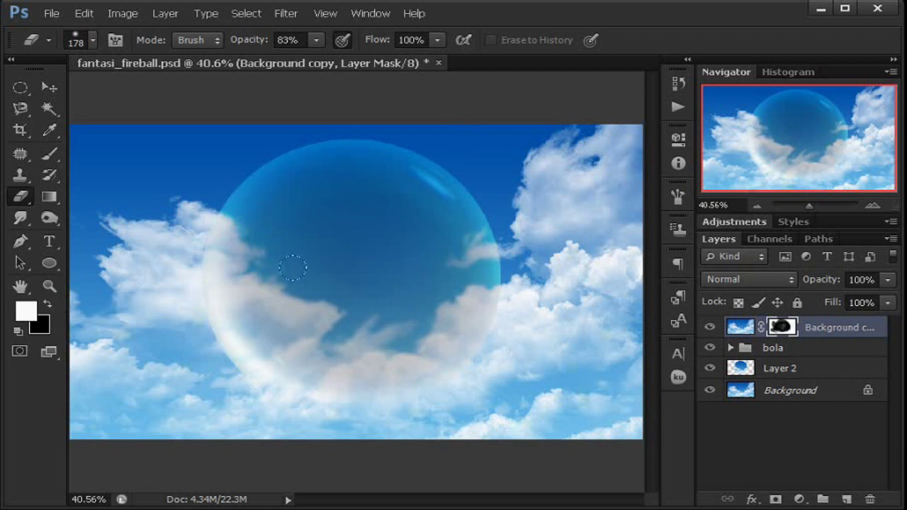
pyautogui.click(368, 304)
pyautogui.click(326, 266)
pyautogui.moveTo(315, 271); pyautogui.dragTo(254, 271)
pyautogui.click(817, 377)
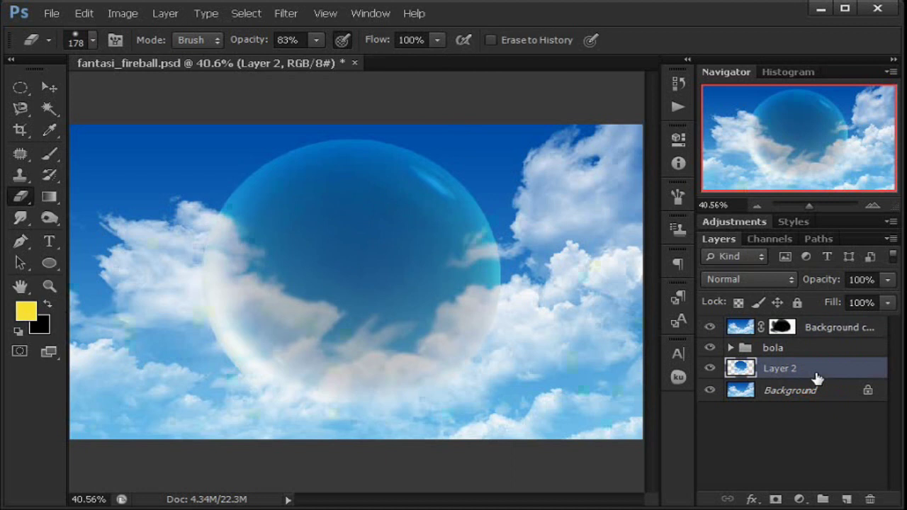
# Open the woman1.jpg photo.
pyautogui.click(52, 15)
pyautogui.click(92, 45)
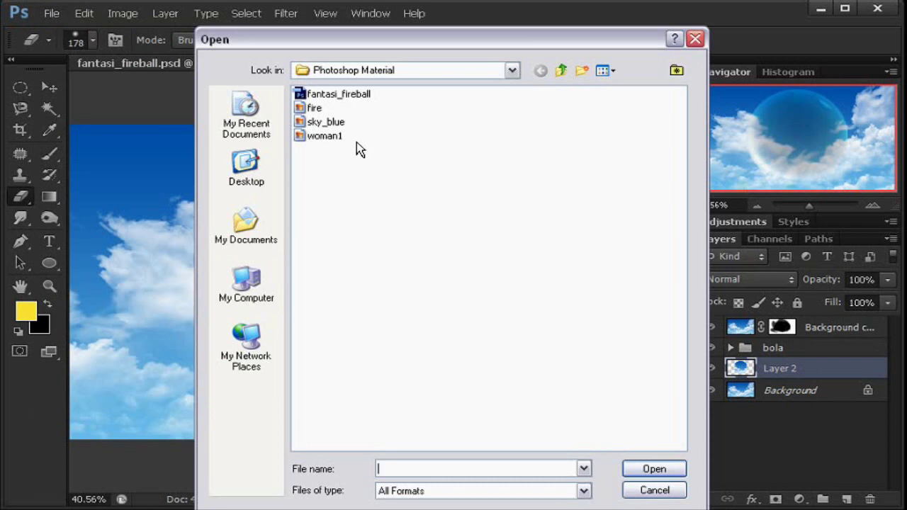
pyautogui.click(327, 138)
pyautogui.click(654, 468)
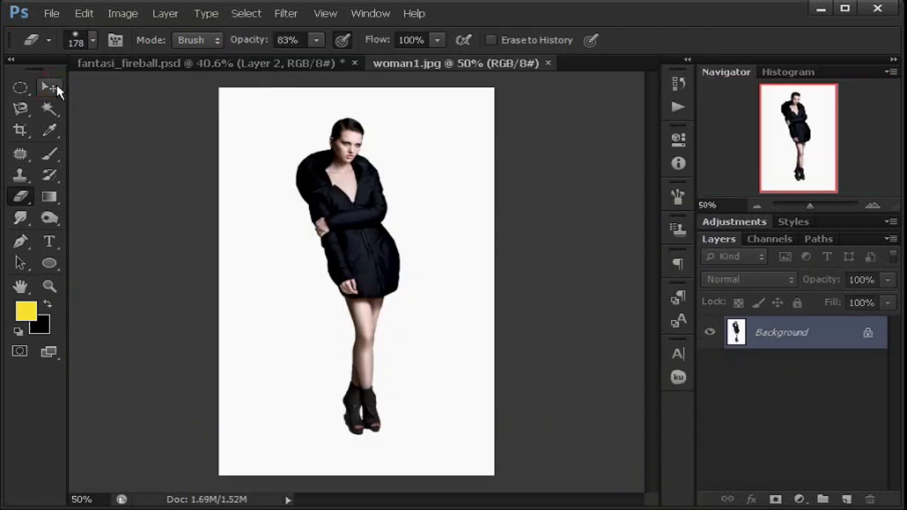
# Move the woman photo into fantasi_fireball.psd as Layer 3, centred inside the sphere.
pyautogui.click(48, 87)
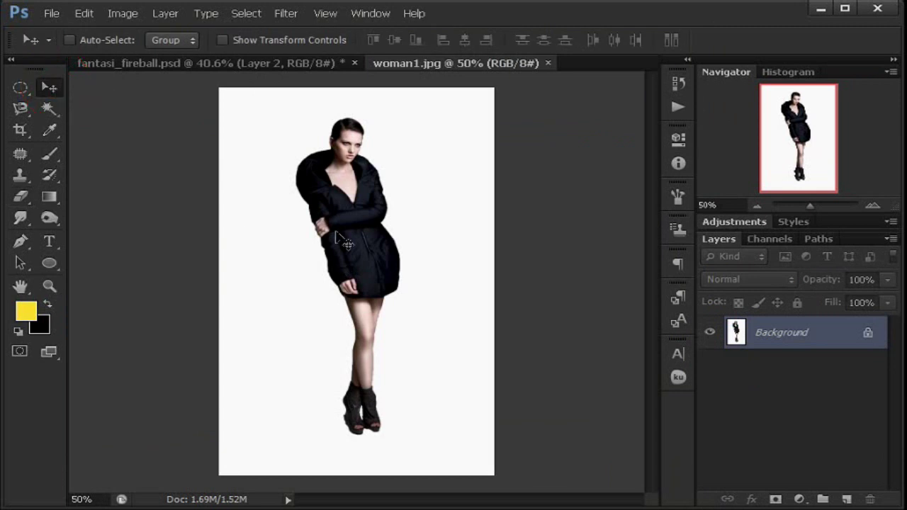
pyautogui.moveTo(338, 239); pyautogui.dragTo(270, 66)
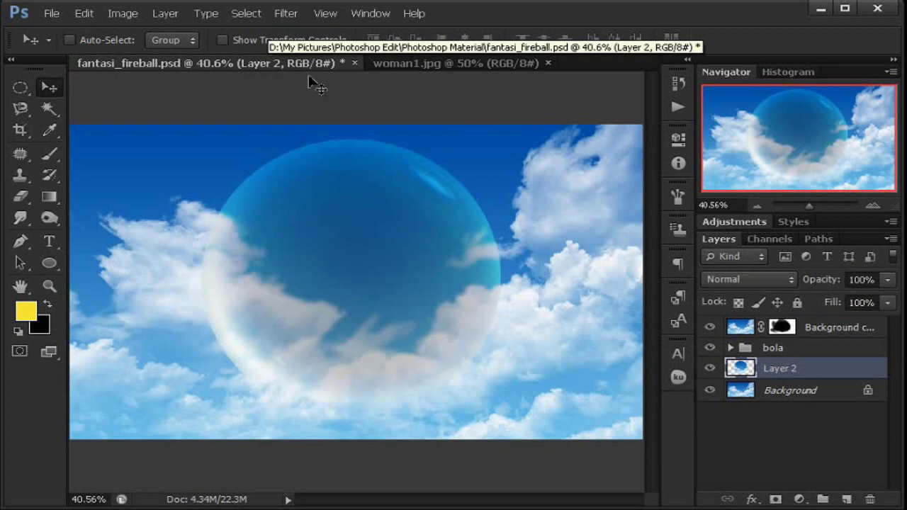
pyautogui.click(464, 66)
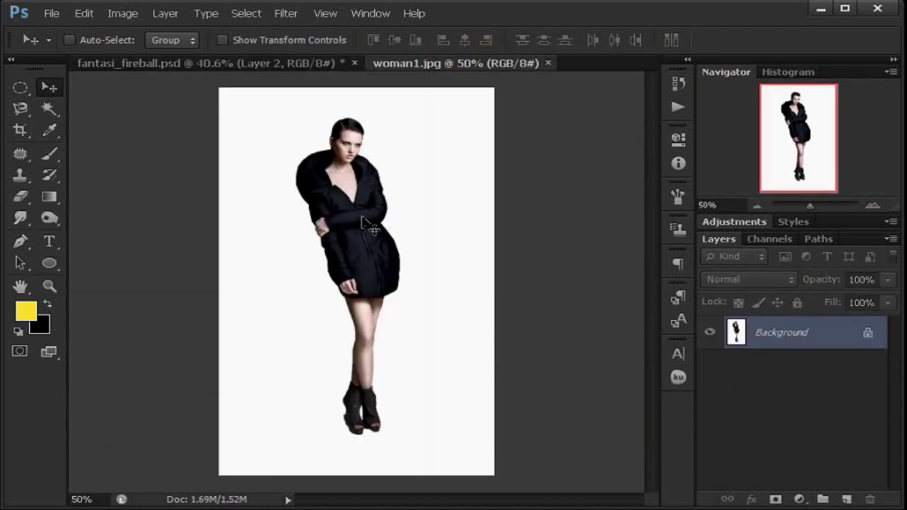
pyautogui.moveTo(377, 226)
pyautogui.mouseDown()
pyautogui.moveTo(240, 63)
pyautogui.moveTo(351, 249)
pyautogui.moveTo(395, 245)
pyautogui.mouseUp()
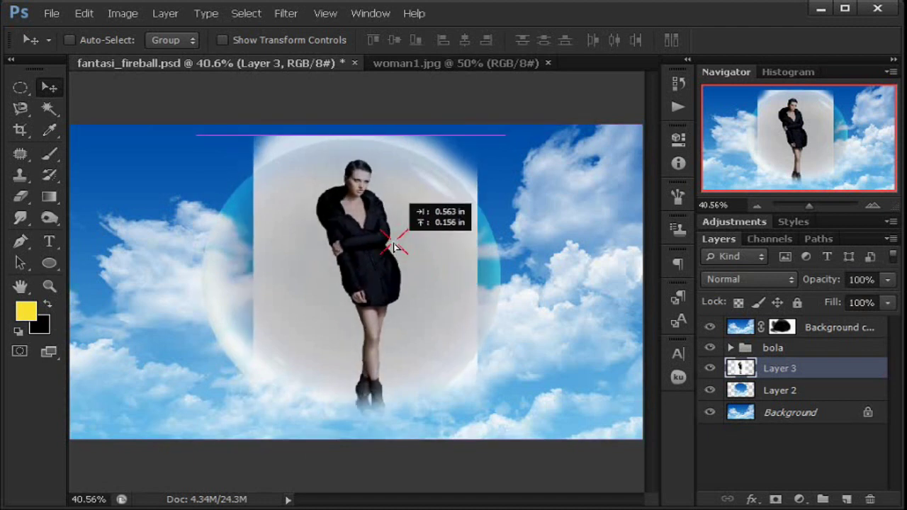
pyautogui.moveTo(395, 244)
pyautogui.mouseDown()
pyautogui.moveTo(387, 242)
pyautogui.moveTo(388, 257)
pyautogui.mouseUp()
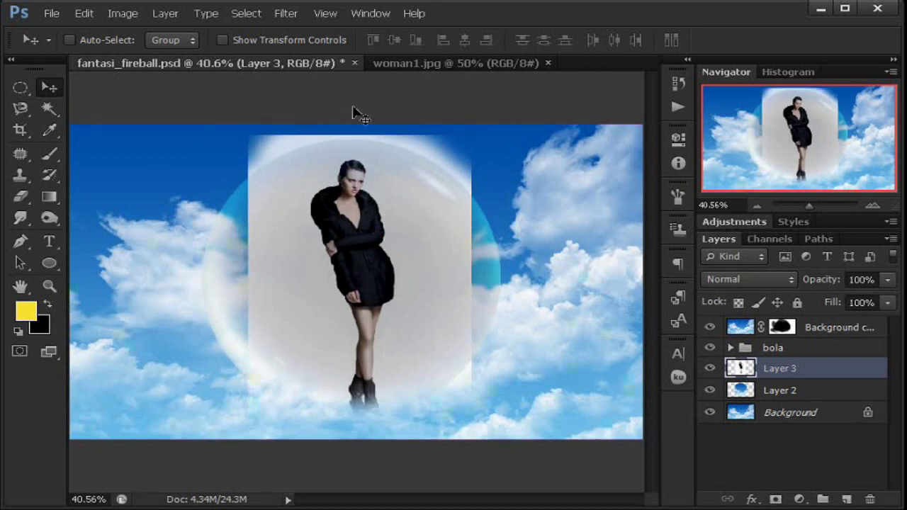
# Select the white backdrop with the Magic Wand, invert the selection, and add a layer mask to Layer 3.
pyautogui.click(51, 110)
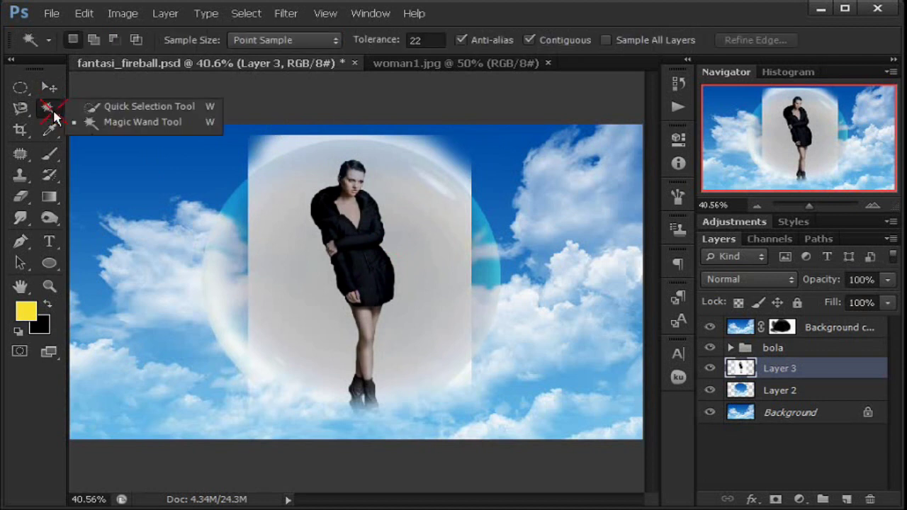
pyautogui.click(126, 123)
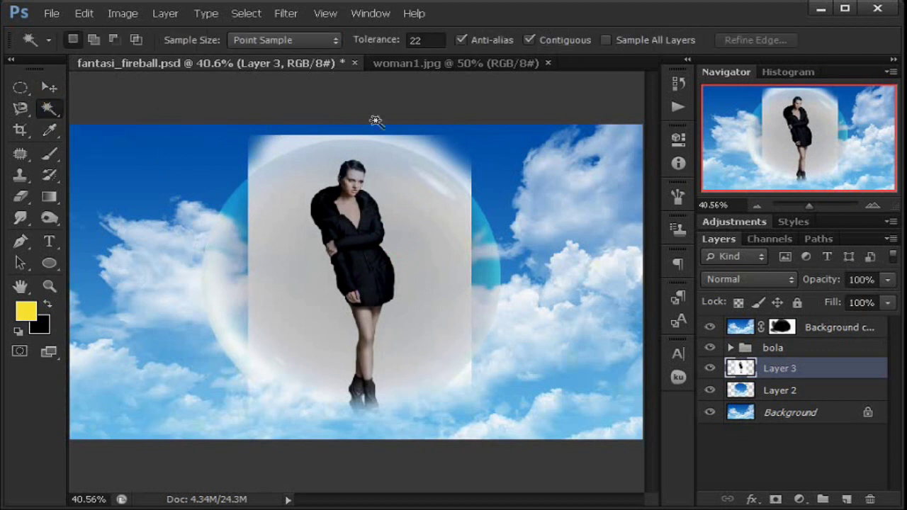
pyautogui.click(434, 40)
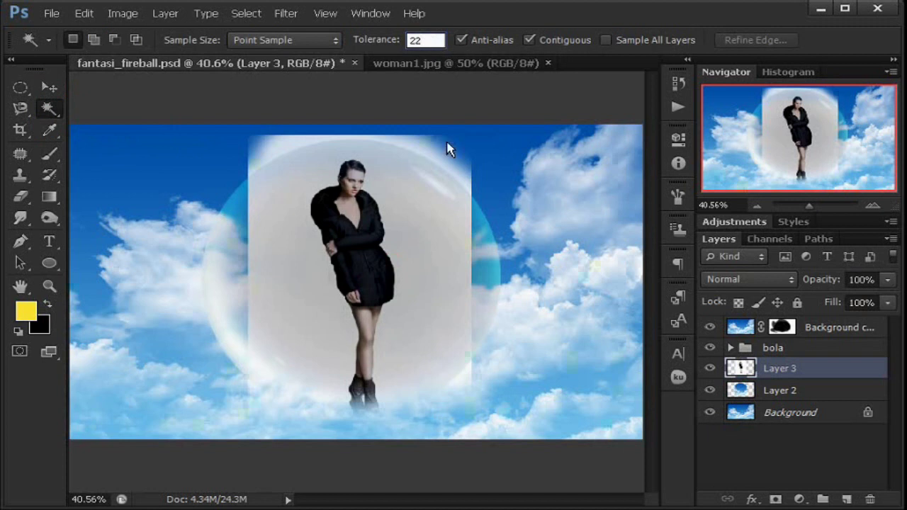
pyautogui.click(422, 281)
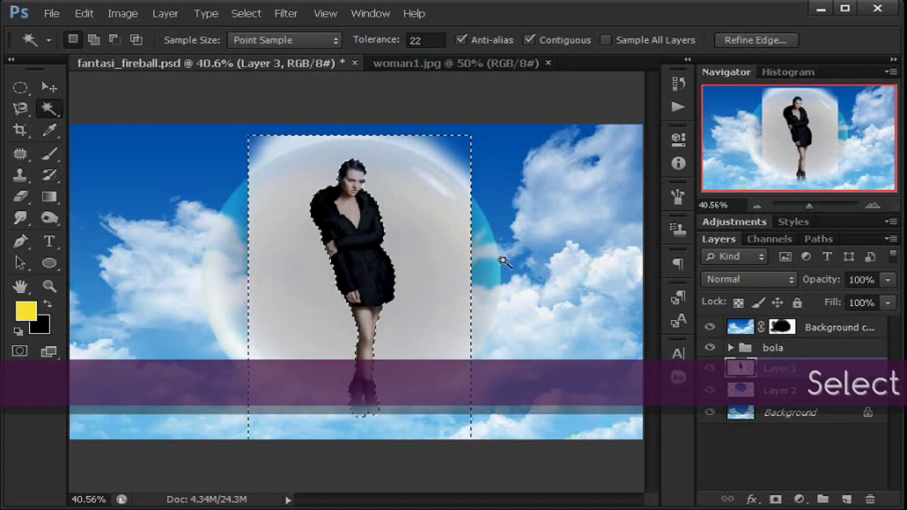
pyautogui.click(286, 14)
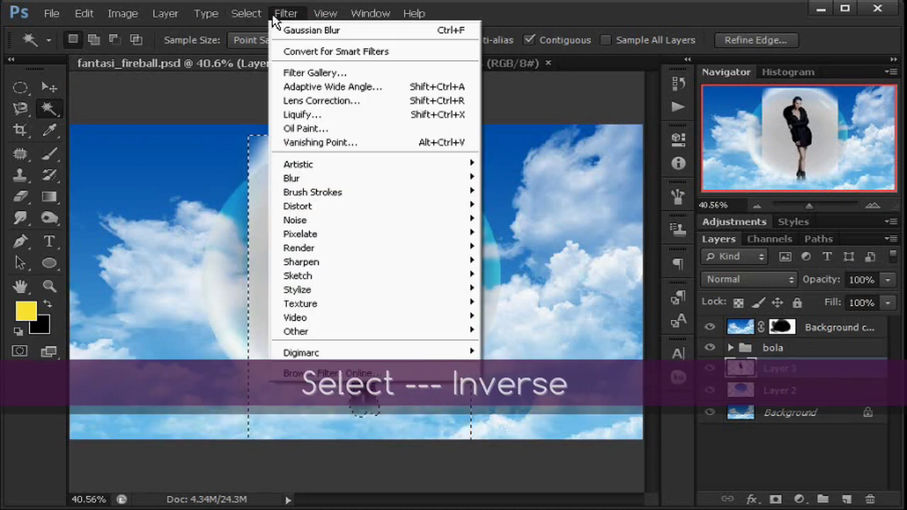
pyautogui.moveTo(246, 14)
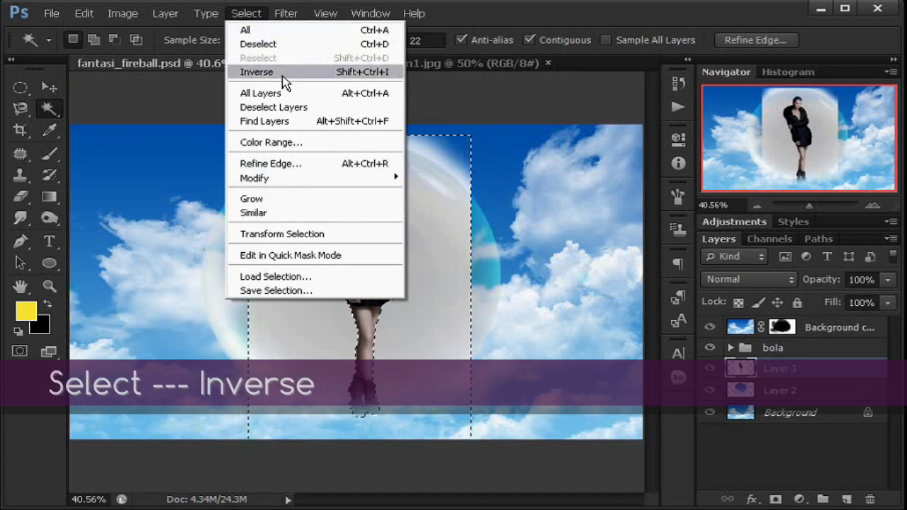
pyautogui.click(282, 74)
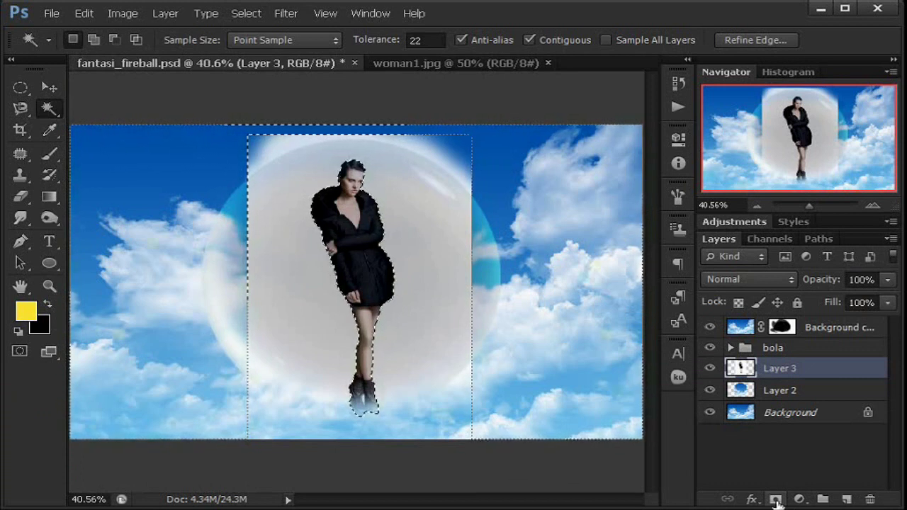
pyautogui.click(776, 499)
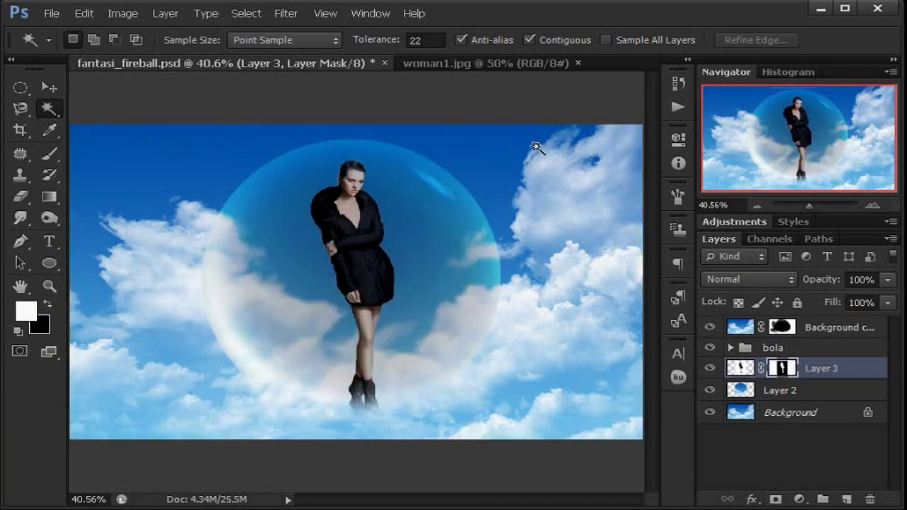